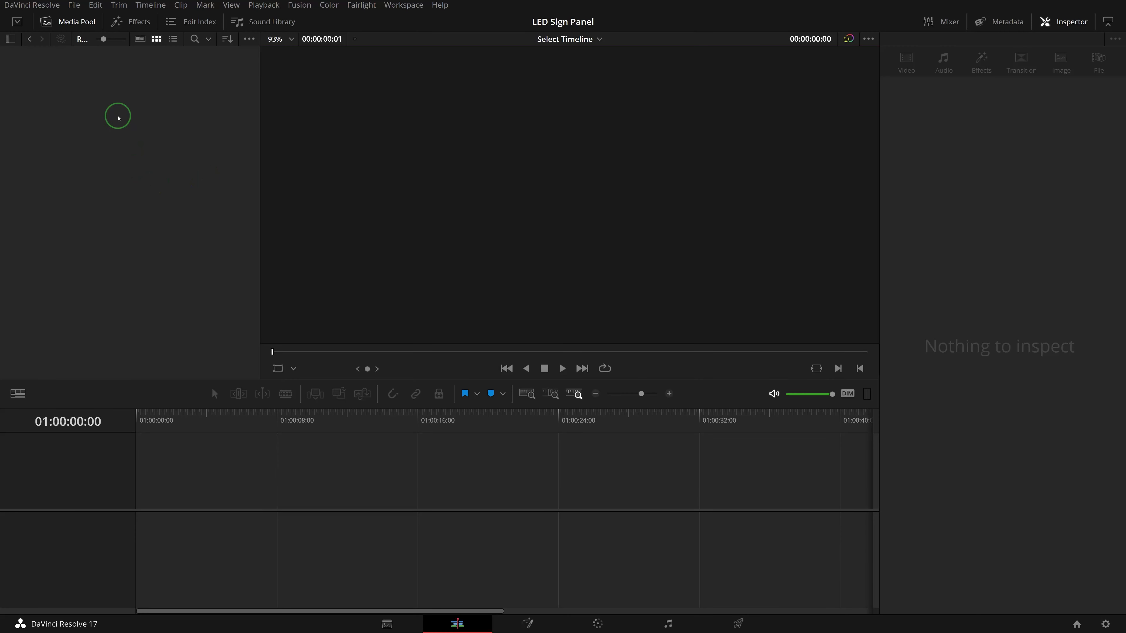
# Create a new Fusion composition clip named 'LED Panel' from the empty Media Pool
pyautogui.rightClick(118, 118)
pyautogui.click(177, 169)
pyautogui.click(356, 287)
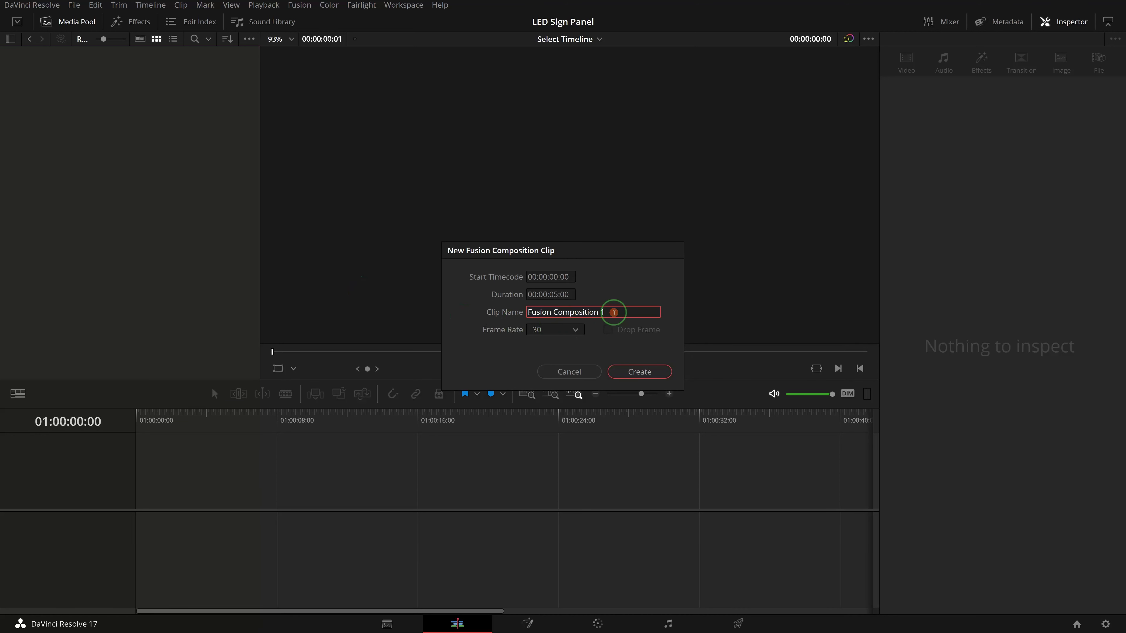
pyautogui.write('LED Panel')
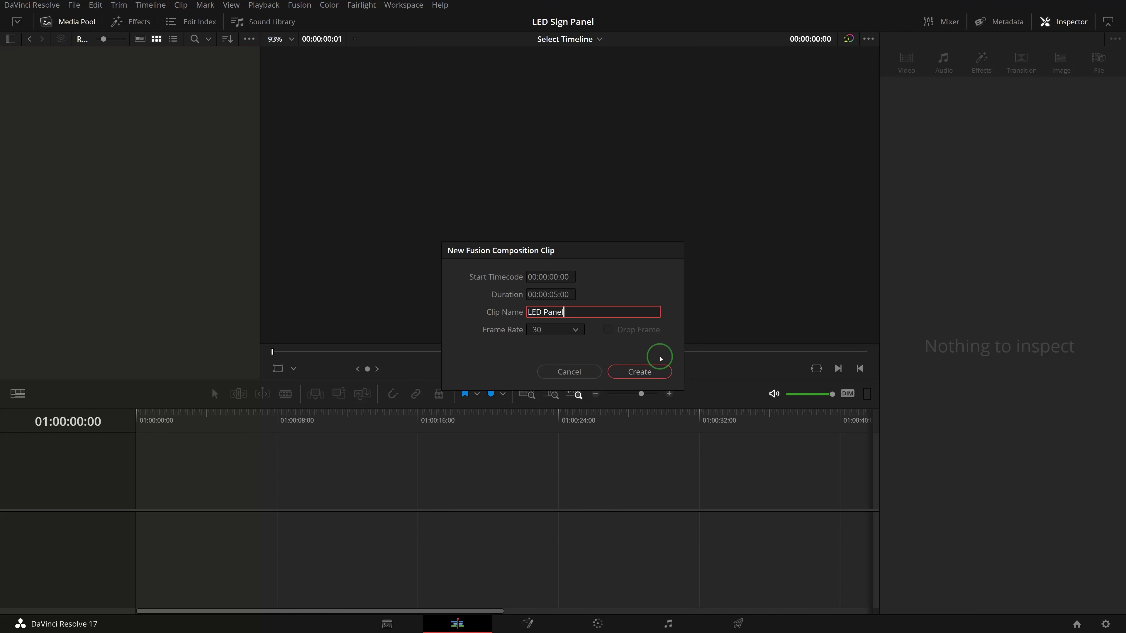
pyautogui.click(640, 371)
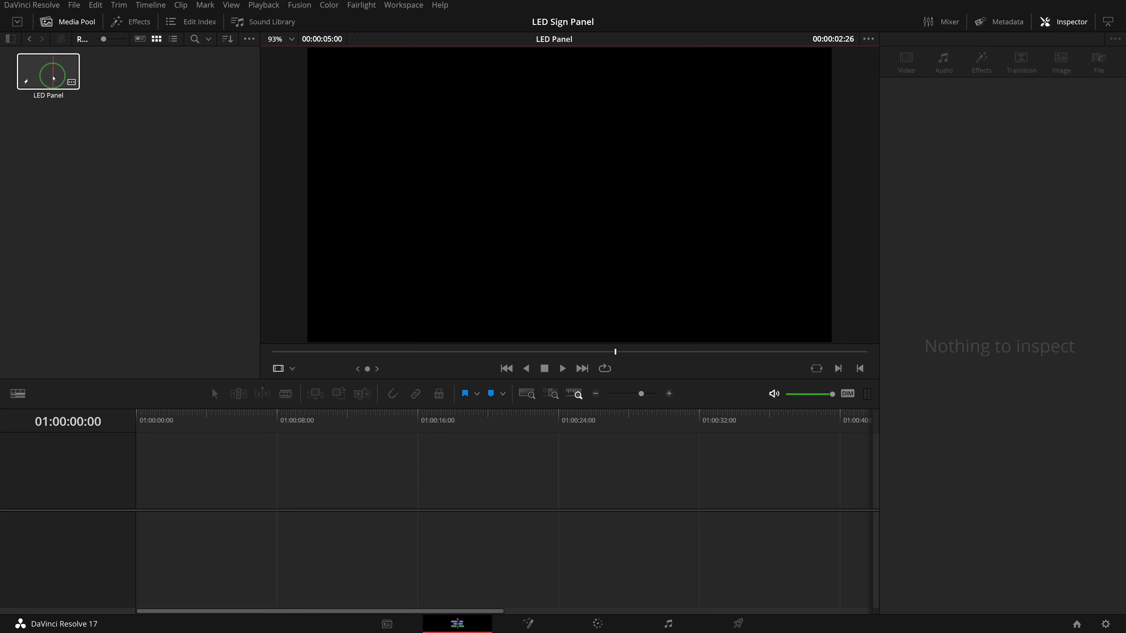
# Open the LED Panel clip on the Fusion page from its context menu
pyautogui.rightClick(52, 74)
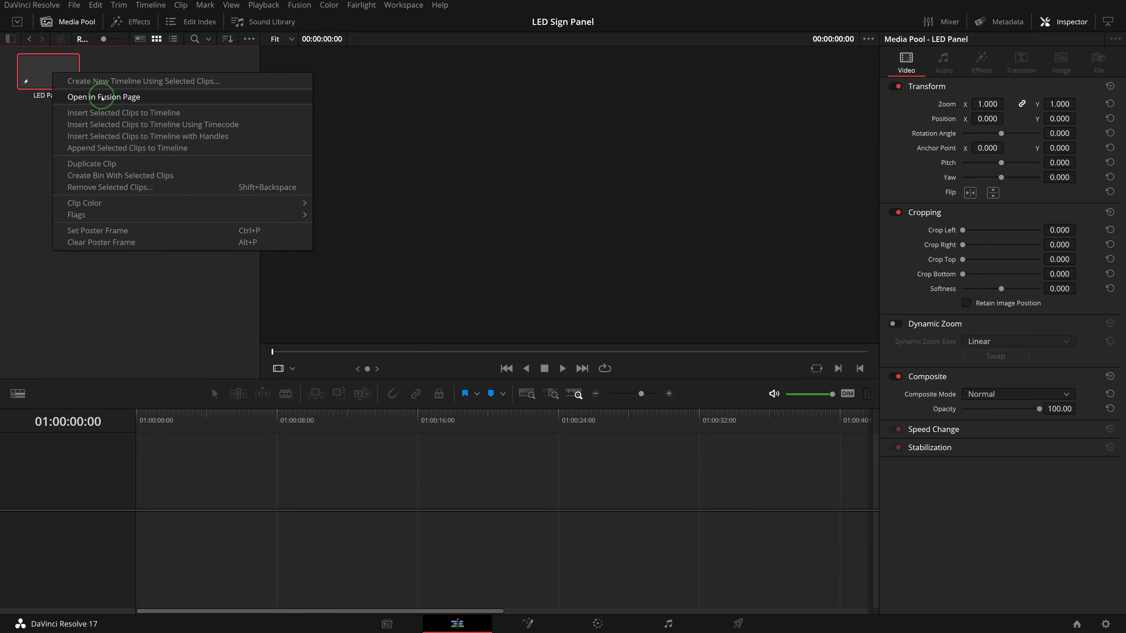
pyautogui.click(102, 97)
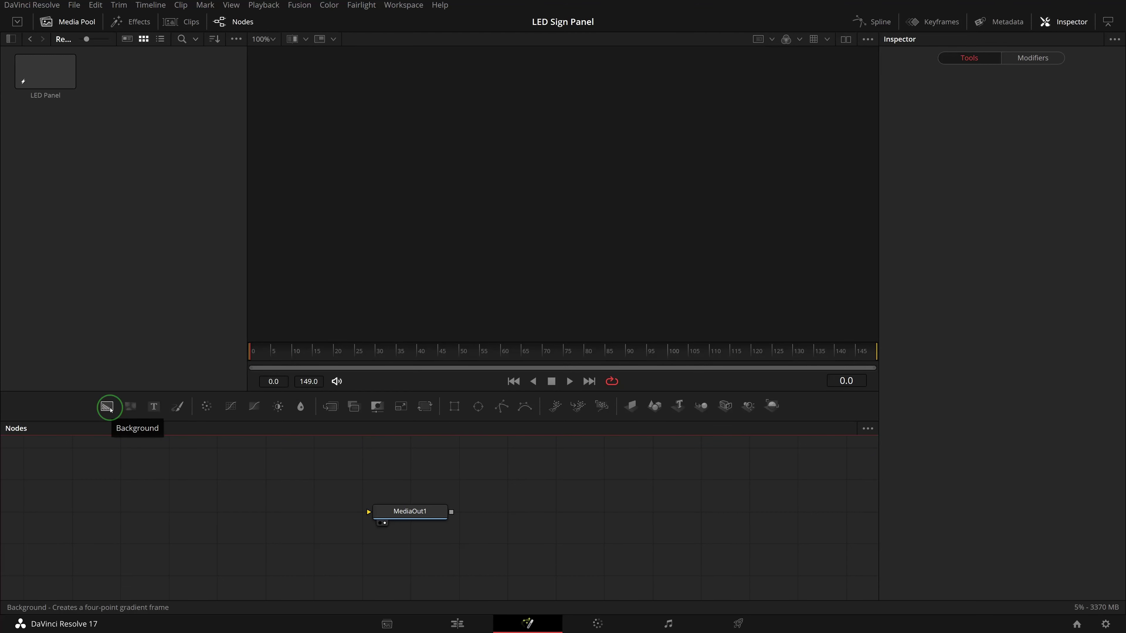
# Add Background1, sEllipse1 and sRender1, merging the rendered ellipse over Background1 through Merge1
pyautogui.moveTo(111, 409); pyautogui.dragTo(376, 513)
pyautogui.click(129, 22)
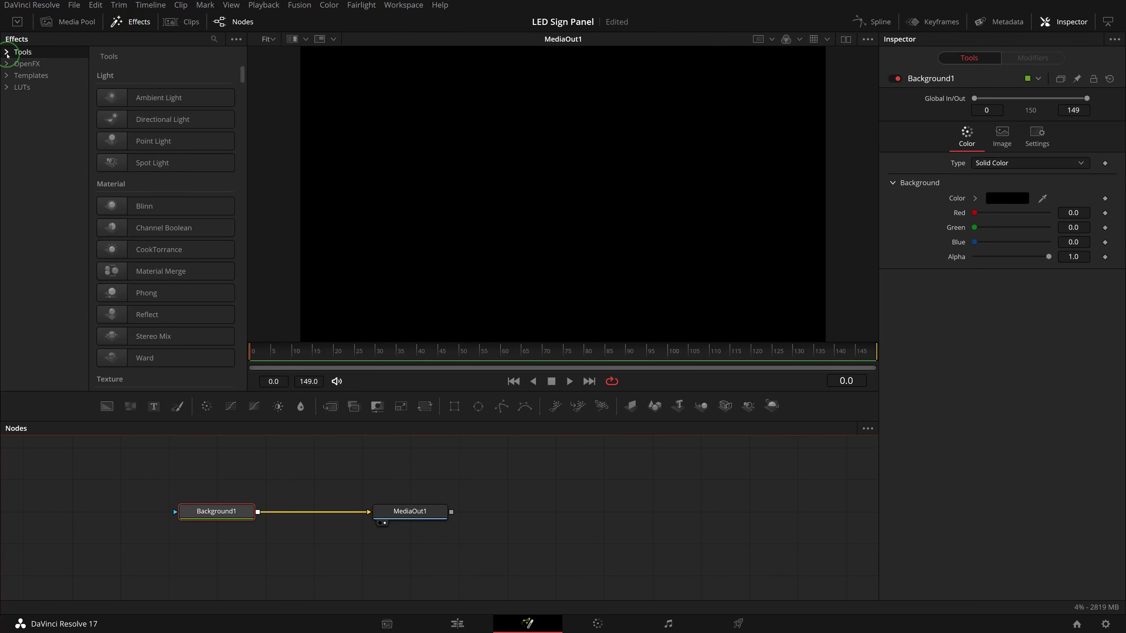
pyautogui.click(37, 310)
pyautogui.moveTo(153, 143); pyautogui.dragTo(216, 478)
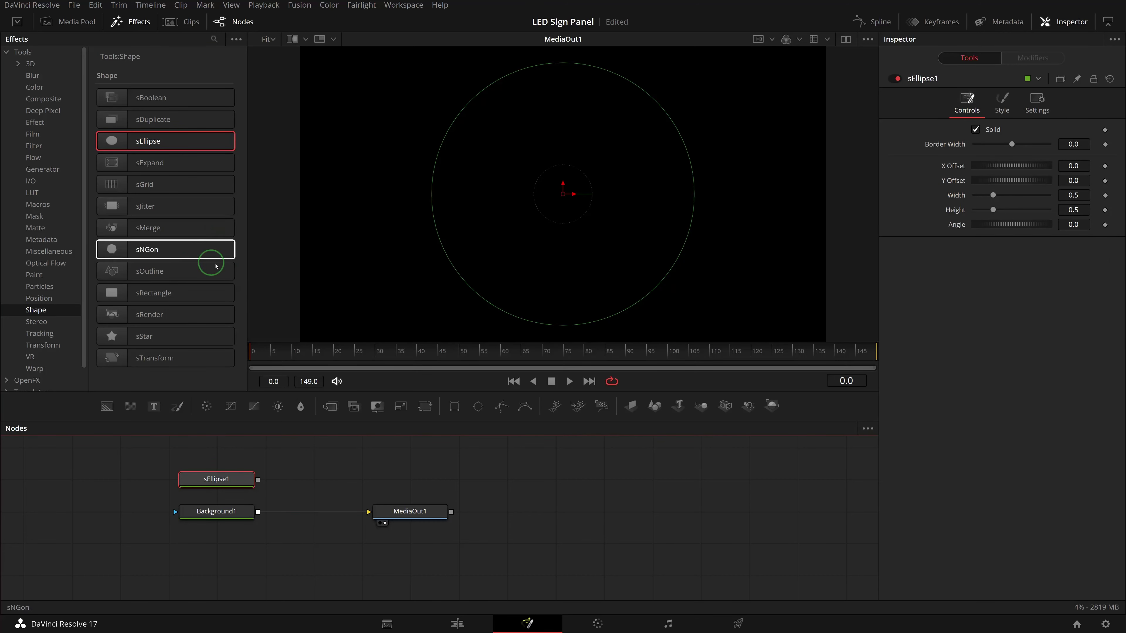
pyautogui.doubleClick(147, 316)
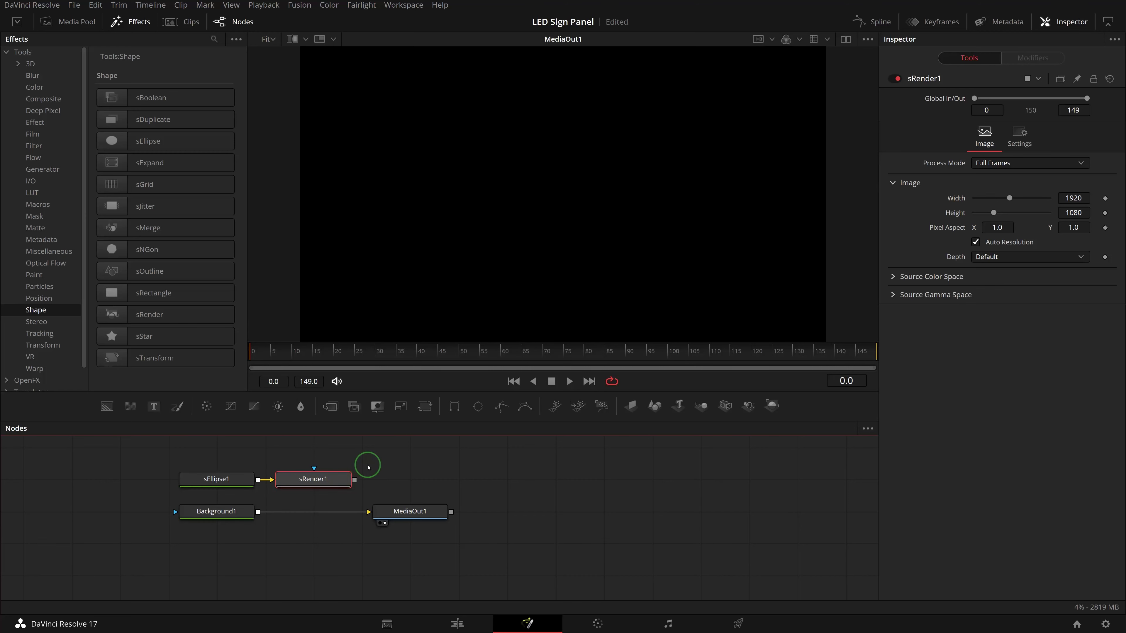
pyautogui.moveTo(355, 480); pyautogui.dragTo(410, 511)
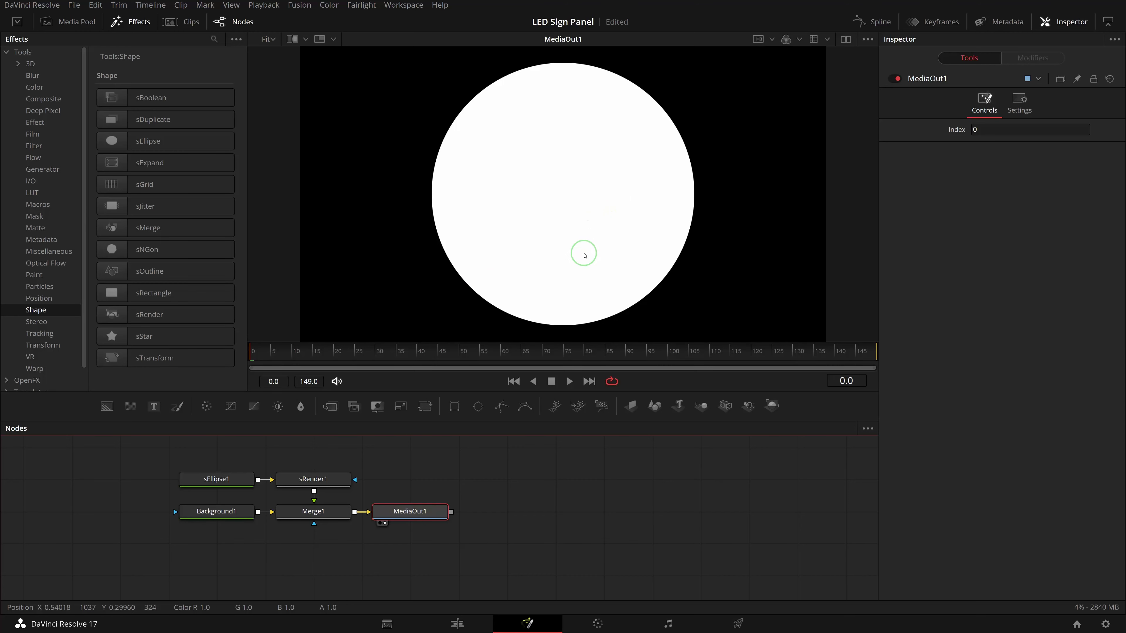
# Set sEllipse1's width and height to 0.002 and frame the tiny dot
pyautogui.click(218, 478)
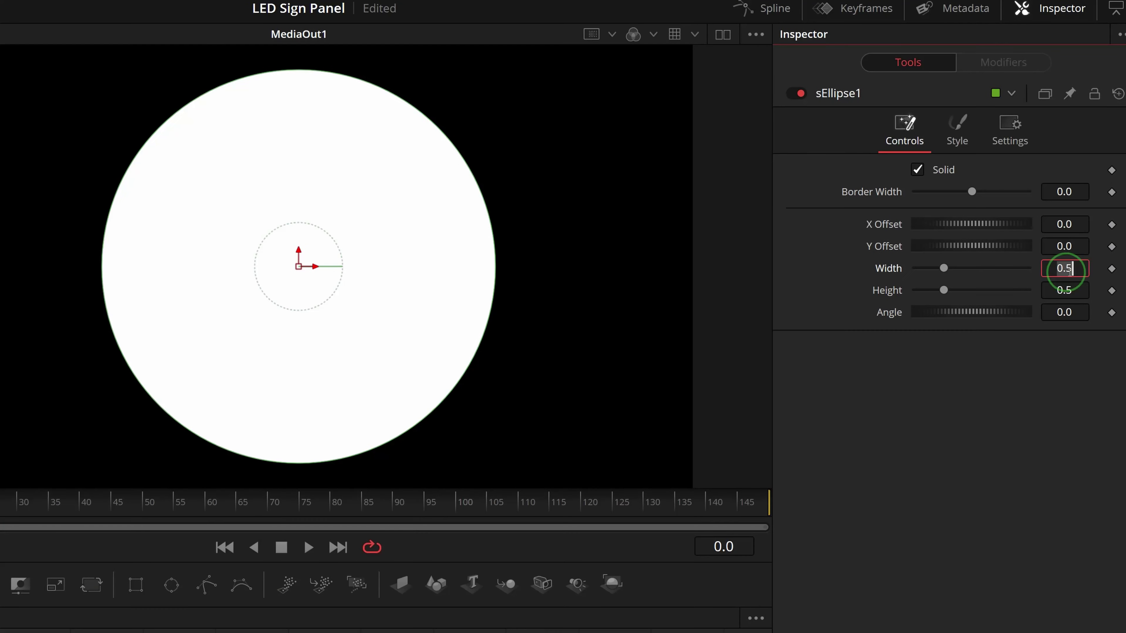
pyautogui.click(1079, 197)
pyautogui.press('Tab')
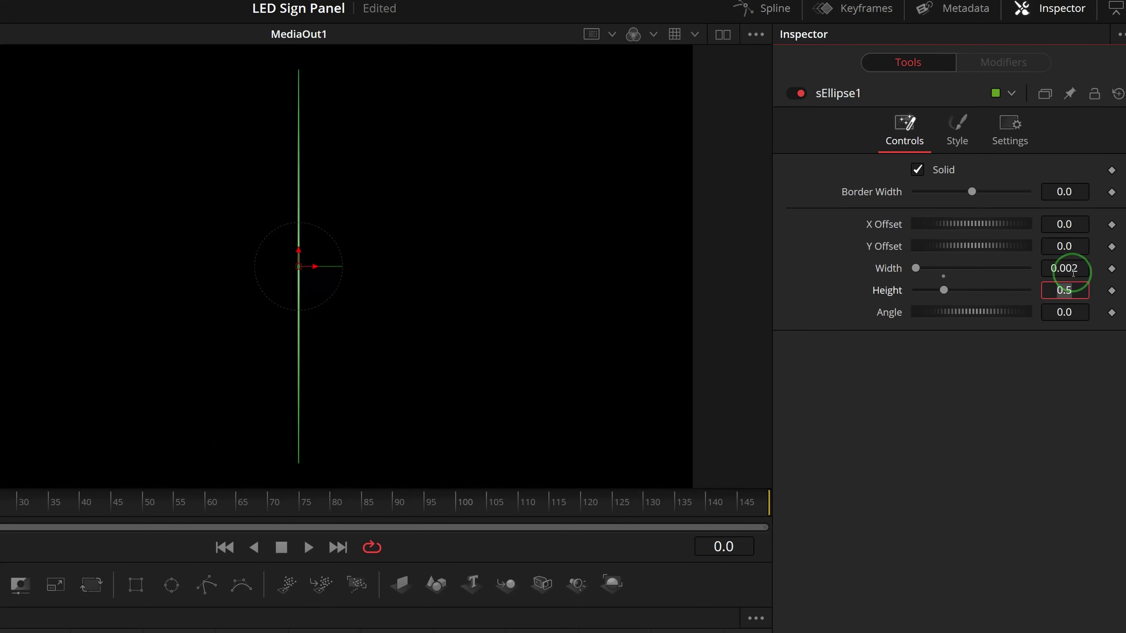
pyautogui.press('Tab')
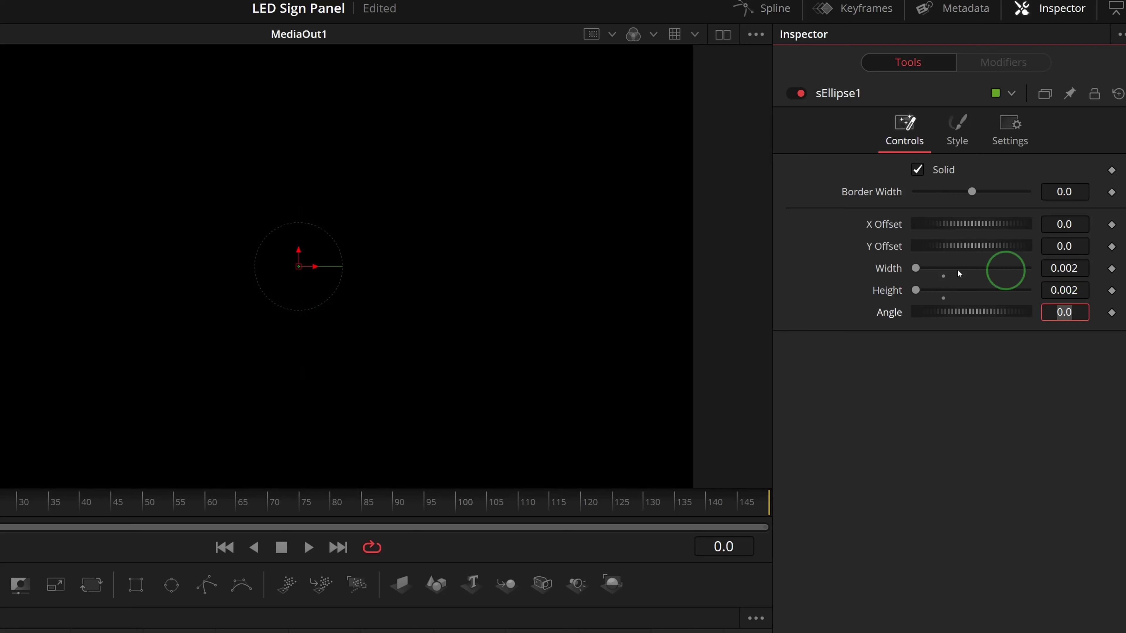
pyautogui.moveTo(317, 294); pyautogui.dragTo(413, 352)
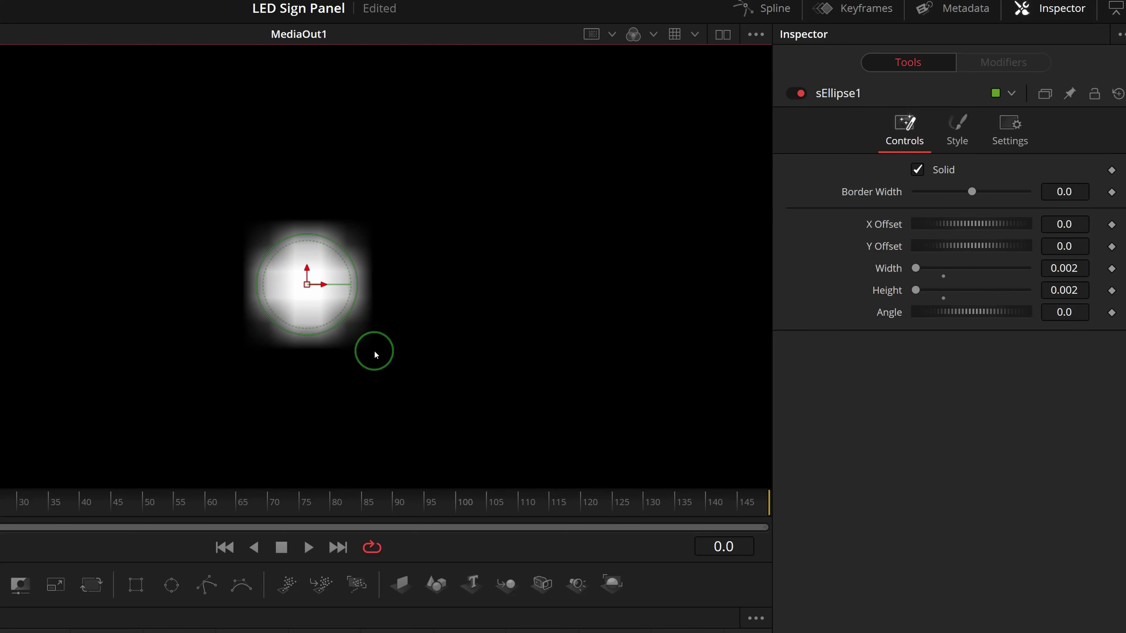
# Change the ellipse colour to a dark grey (RGB about 0.129)
pyautogui.click(971, 130)
pyautogui.click(964, 172)
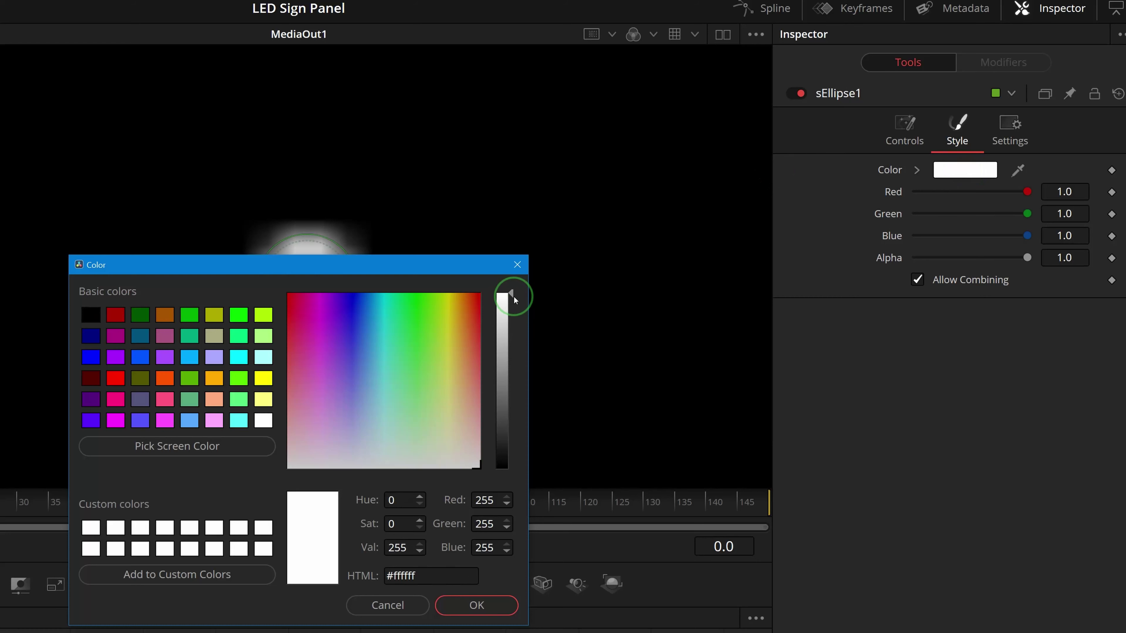
pyautogui.moveTo(513, 296); pyautogui.dragTo(513, 444)
pyautogui.click(472, 604)
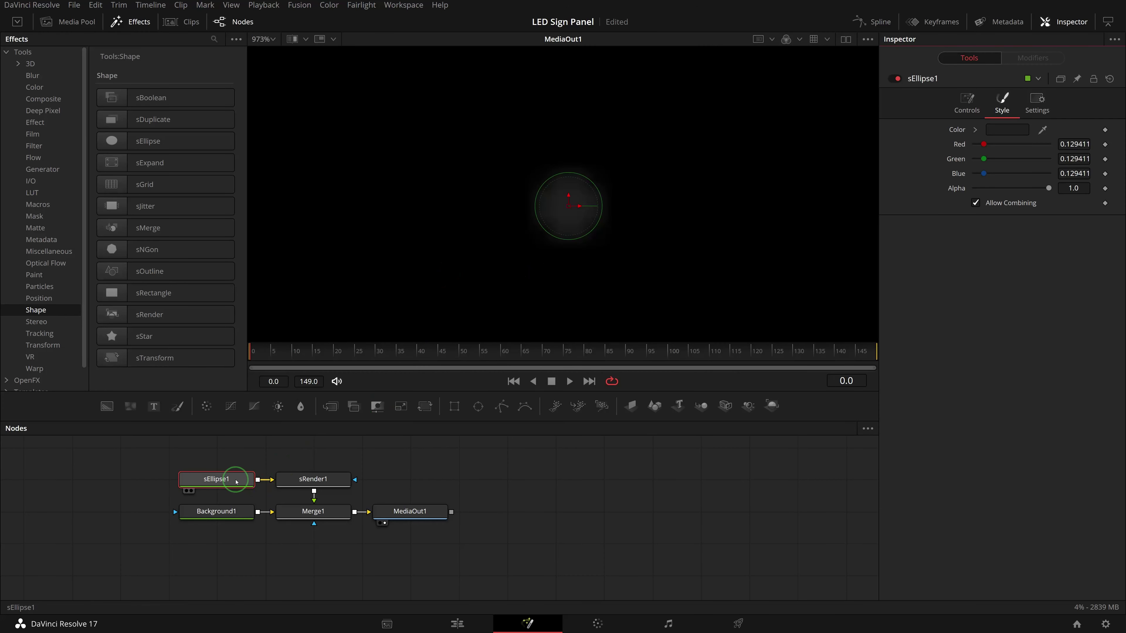
# Rename the sEllipse1 node to LEDOff
pyautogui.rightClick(236, 481)
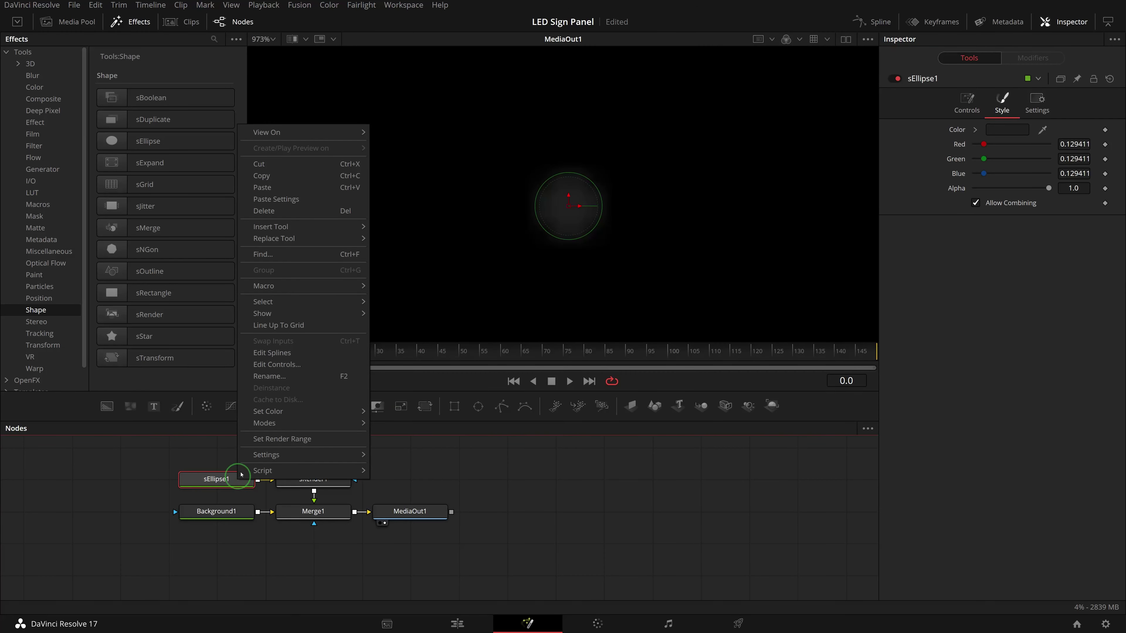
pyautogui.click(326, 378)
pyautogui.write('LED Off')
pyautogui.press('Return')
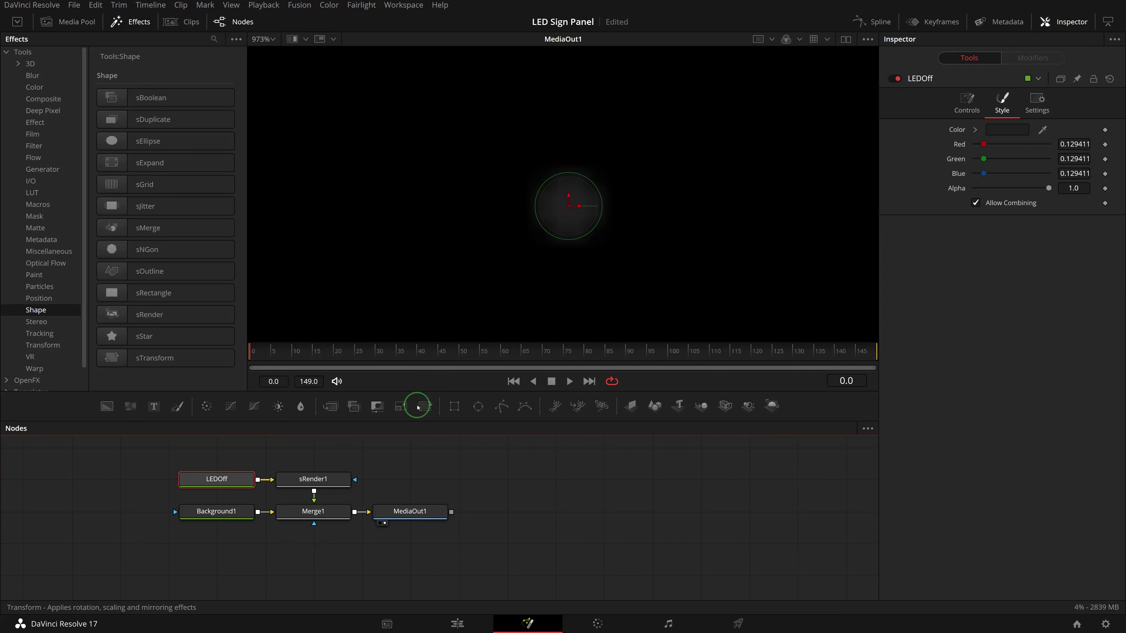
# Copy the LEDOff node to the clipboard and deselect it
pyautogui.rightClick(235, 482)
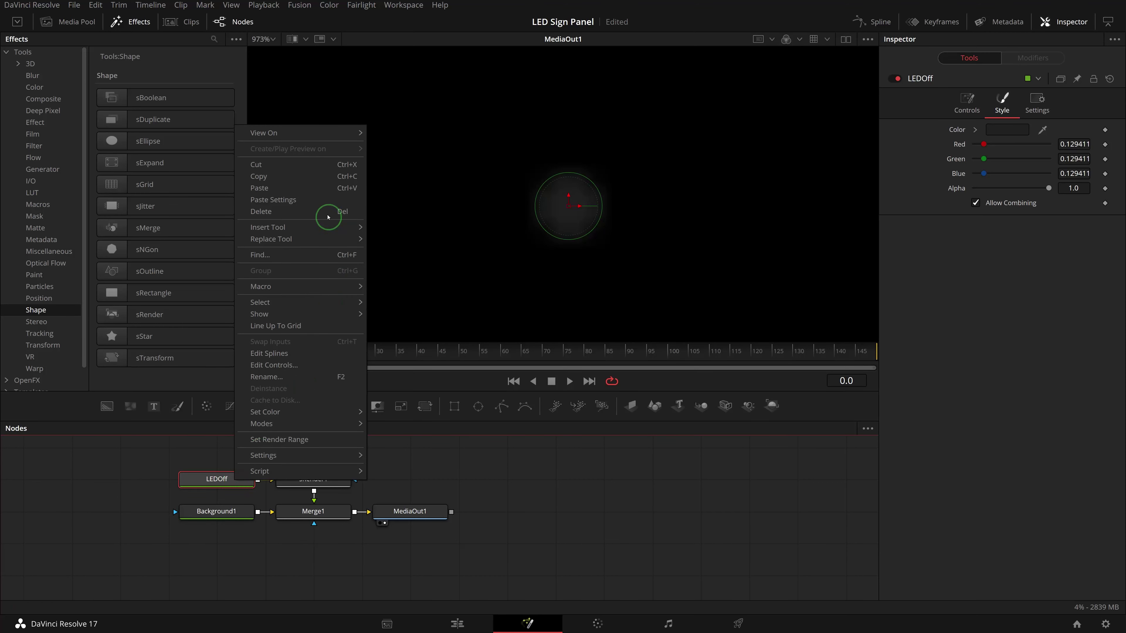
pyautogui.click(324, 177)
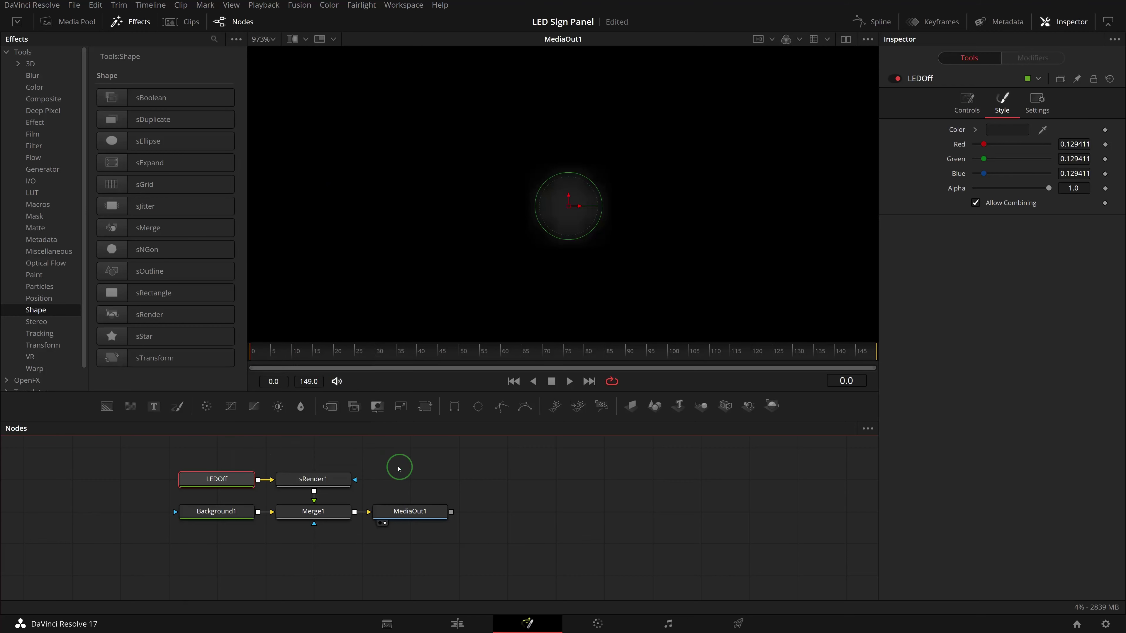
pyautogui.click(245, 458)
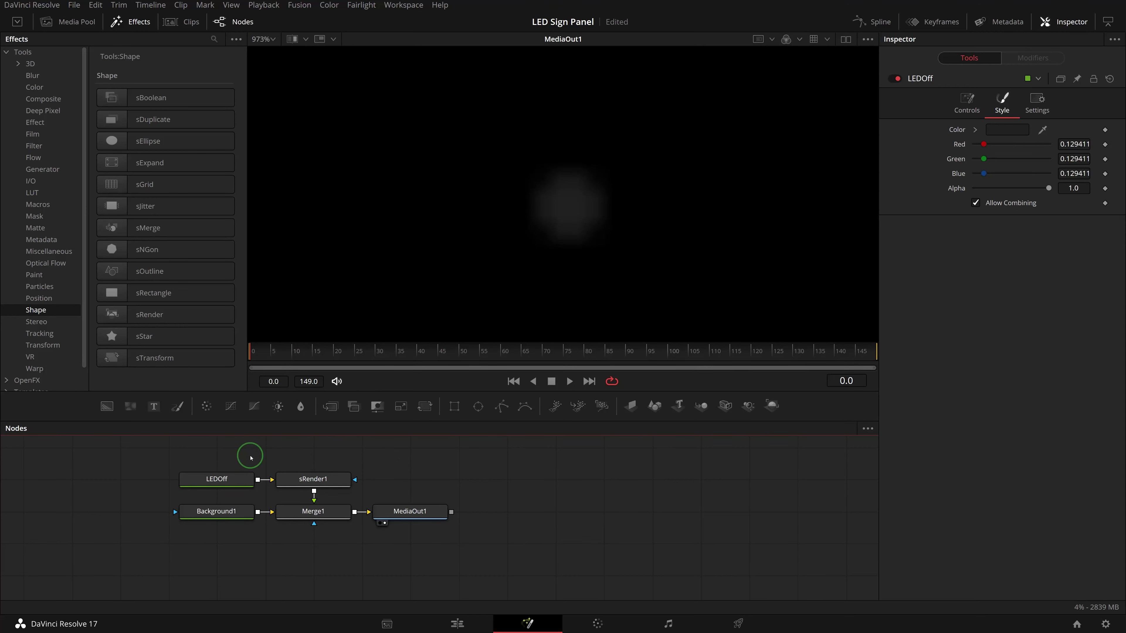
# Paste a copy of LEDOff and merge it with LEDOff through a new sMerge1
pyautogui.rightClick(251, 457)
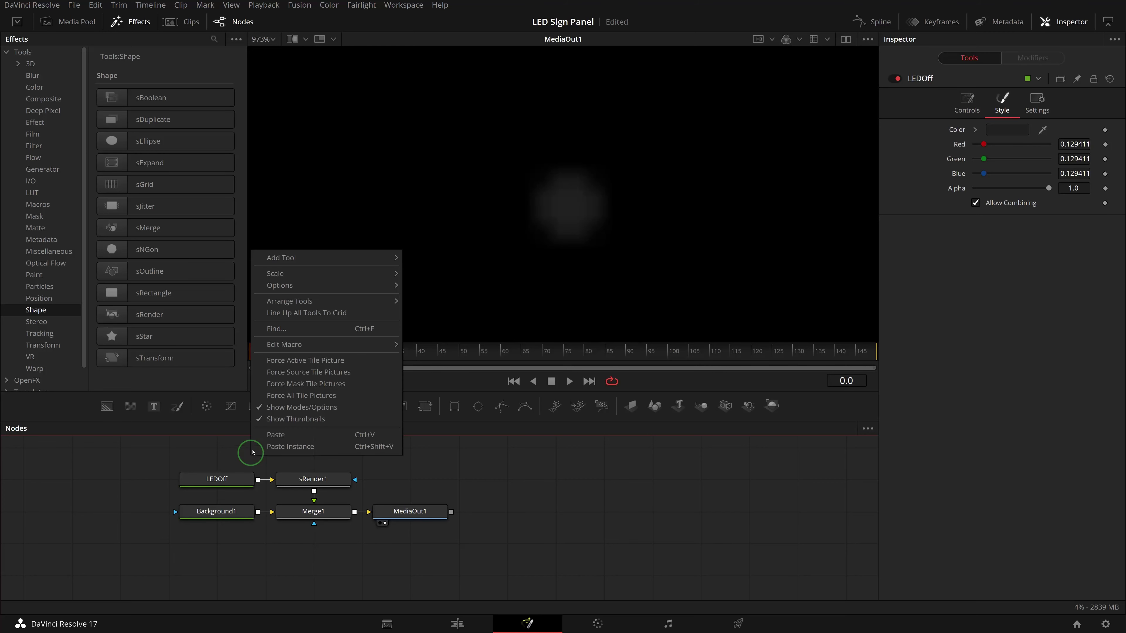
pyautogui.click(345, 436)
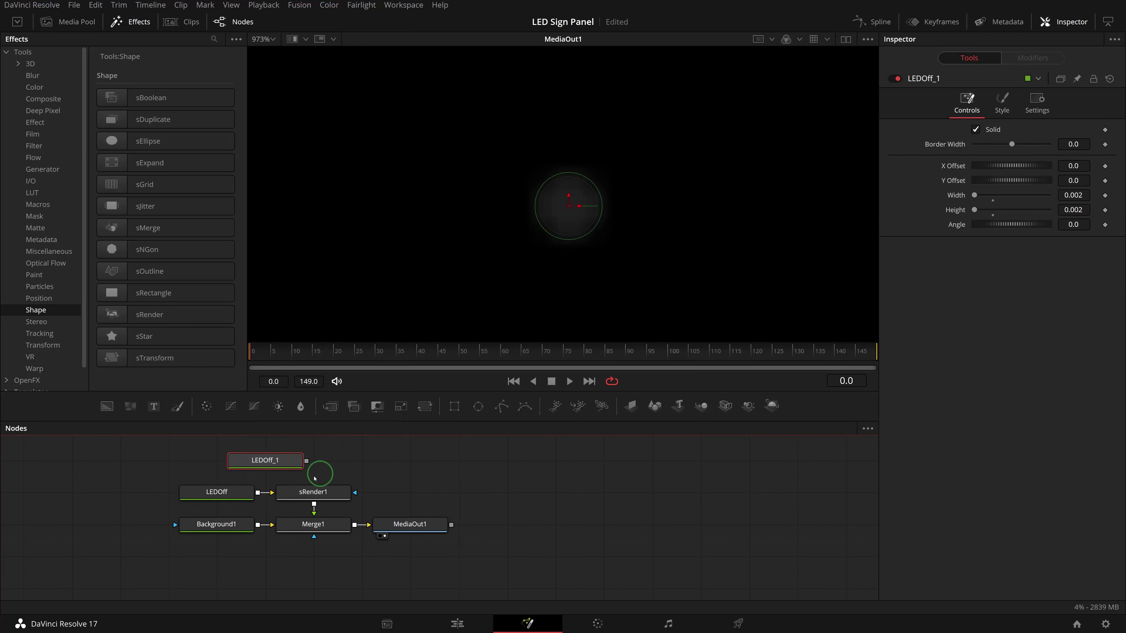
pyautogui.moveTo(298, 461); pyautogui.dragTo(250, 462)
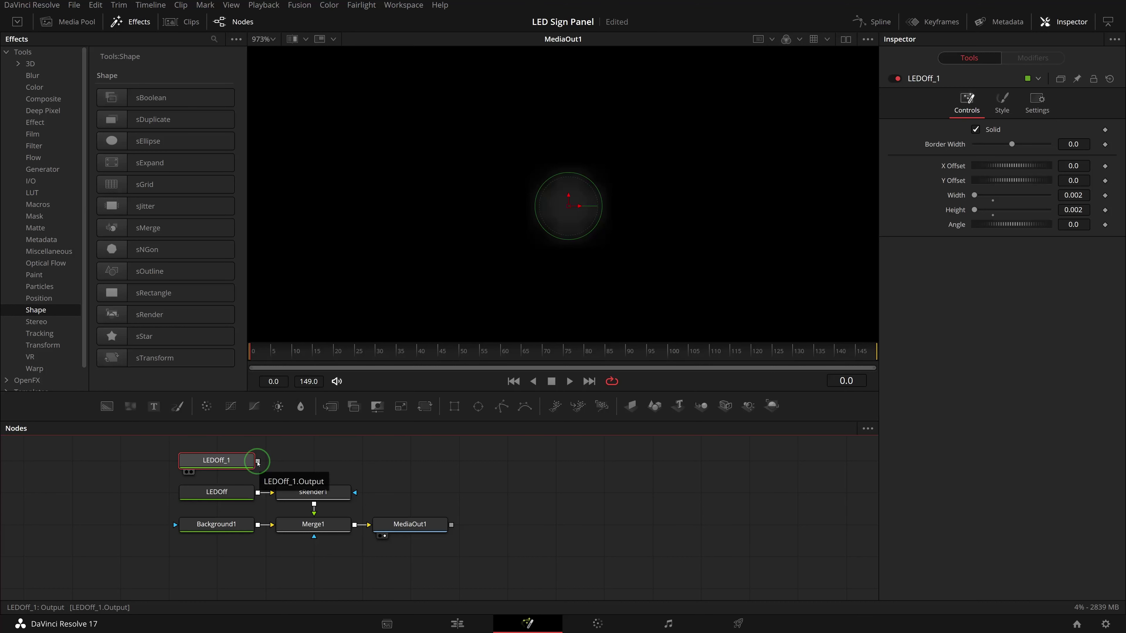
pyautogui.moveTo(259, 463); pyautogui.dragTo(120, 492)
pyautogui.moveTo(217, 462); pyautogui.dragTo(120, 465)
# Rearrange the Background, output and shape nodes lower in the node graph
pyautogui.moveTo(313, 524); pyautogui.dragTo(313, 556)
pyautogui.moveTo(410, 524); pyautogui.dragTo(556, 556)
pyautogui.moveTo(313, 557); pyautogui.dragTo(409, 556)
pyautogui.moveTo(216, 524); pyautogui.dragTo(216, 557)
pyautogui.moveTo(554, 505); pyautogui.dragTo(266, 492)
pyautogui.moveTo(408, 507); pyautogui.dragTo(409, 539)
pyautogui.moveTo(118, 506); pyautogui.dragTo(119, 539)
pyautogui.moveTo(119, 475); pyautogui.dragTo(119, 507)
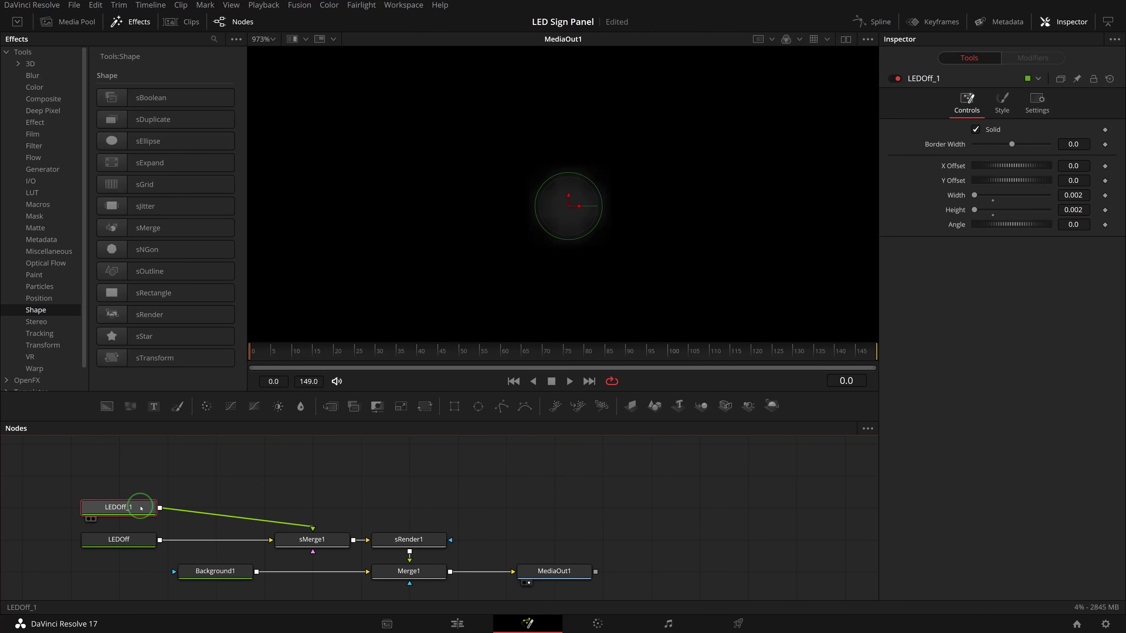
# Rename the pasted LEDOff_1 node to LEDOffHighlight
pyautogui.press('F2')
pyautogui.write('LED Off Highlight')
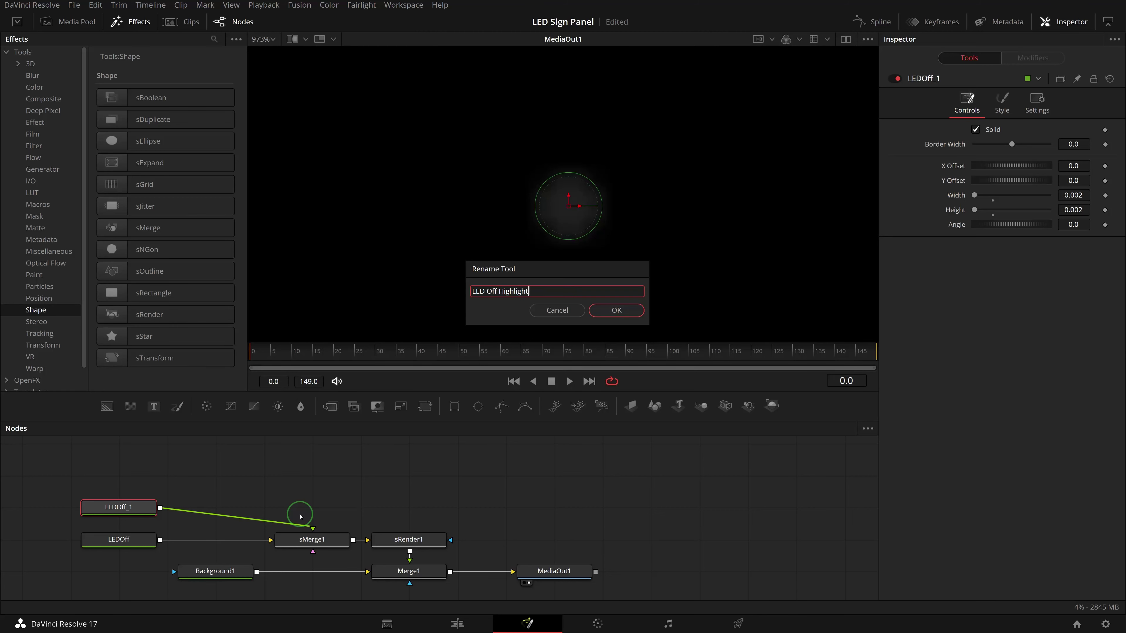
pyautogui.press('Return')
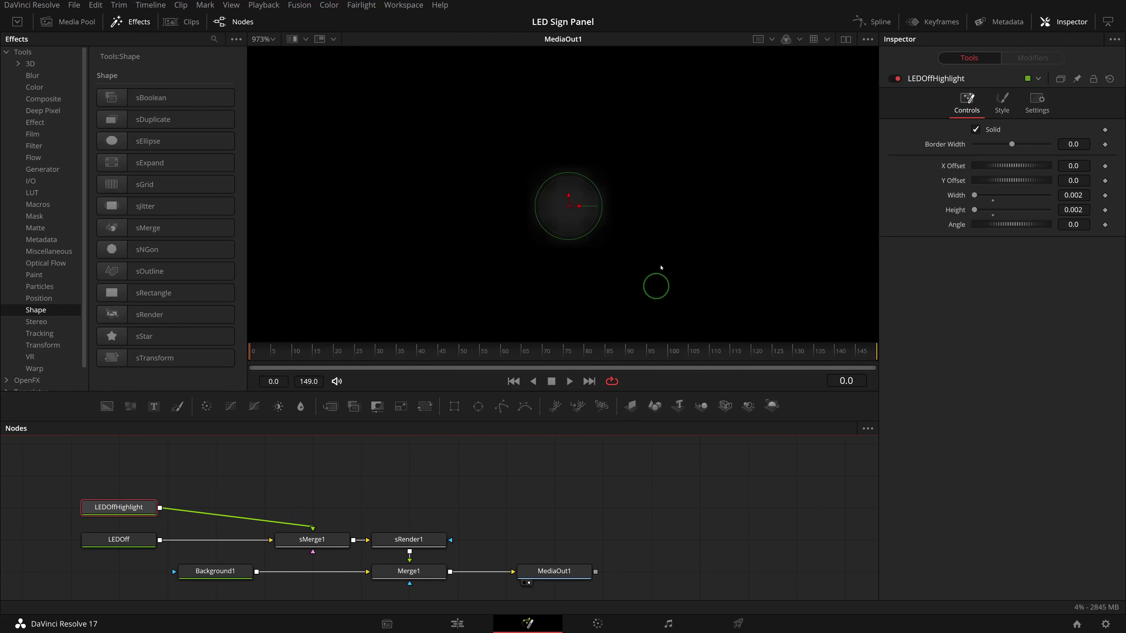
# Brighten LEDOffHighlight's colour to a lighter grey
pyautogui.click(1006, 110)
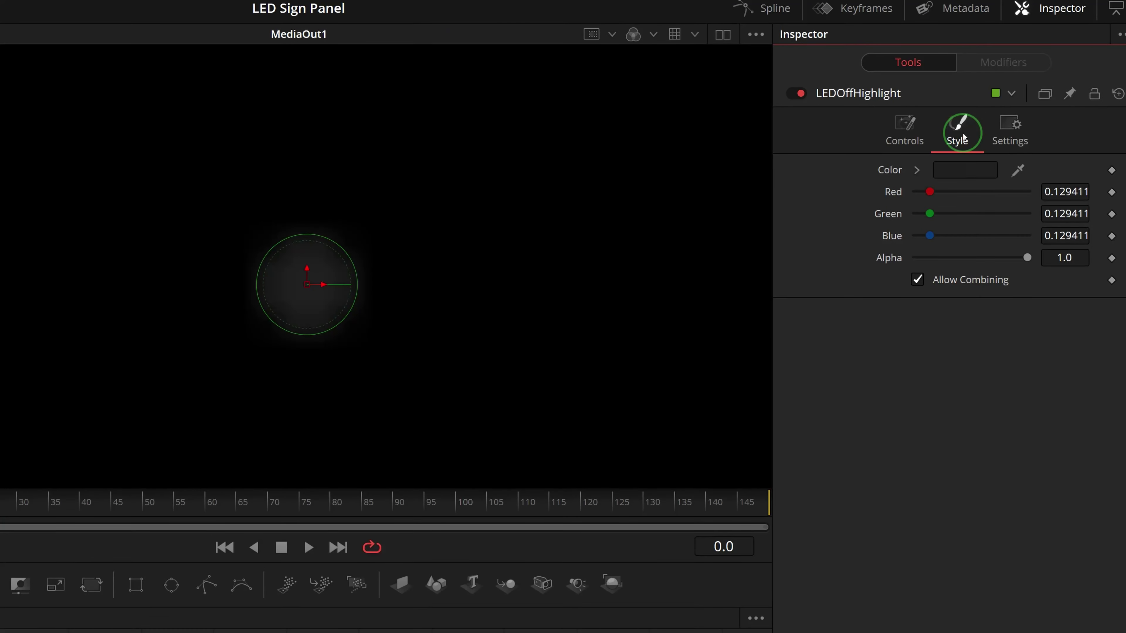
pyautogui.click(917, 169)
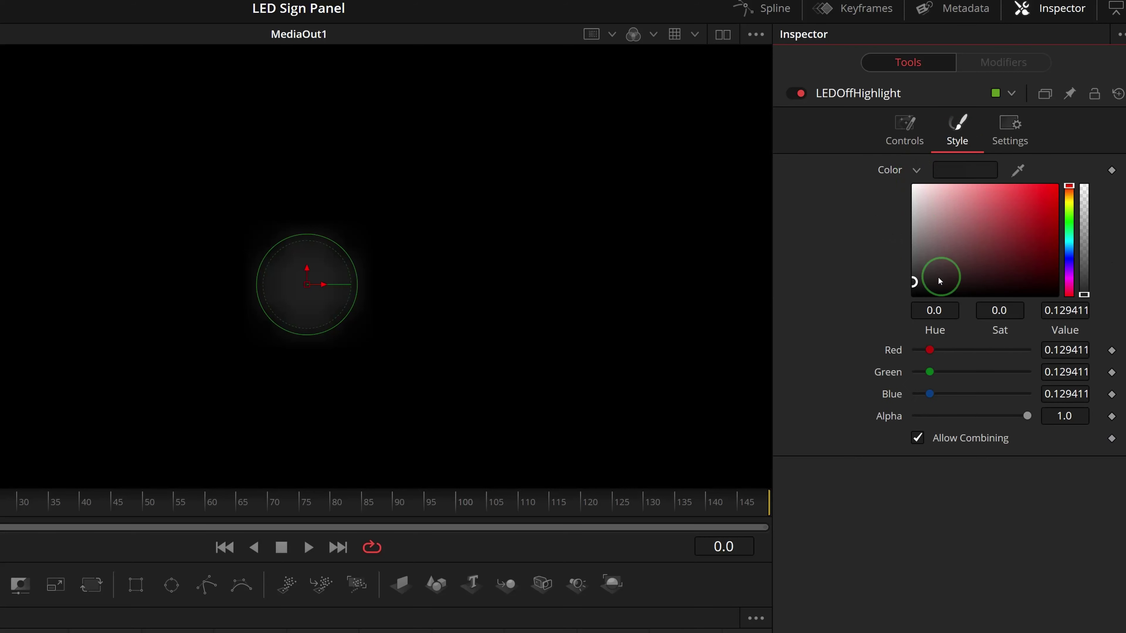
pyautogui.click(914, 281)
pyautogui.moveTo(914, 281); pyautogui.dragTo(904, 255)
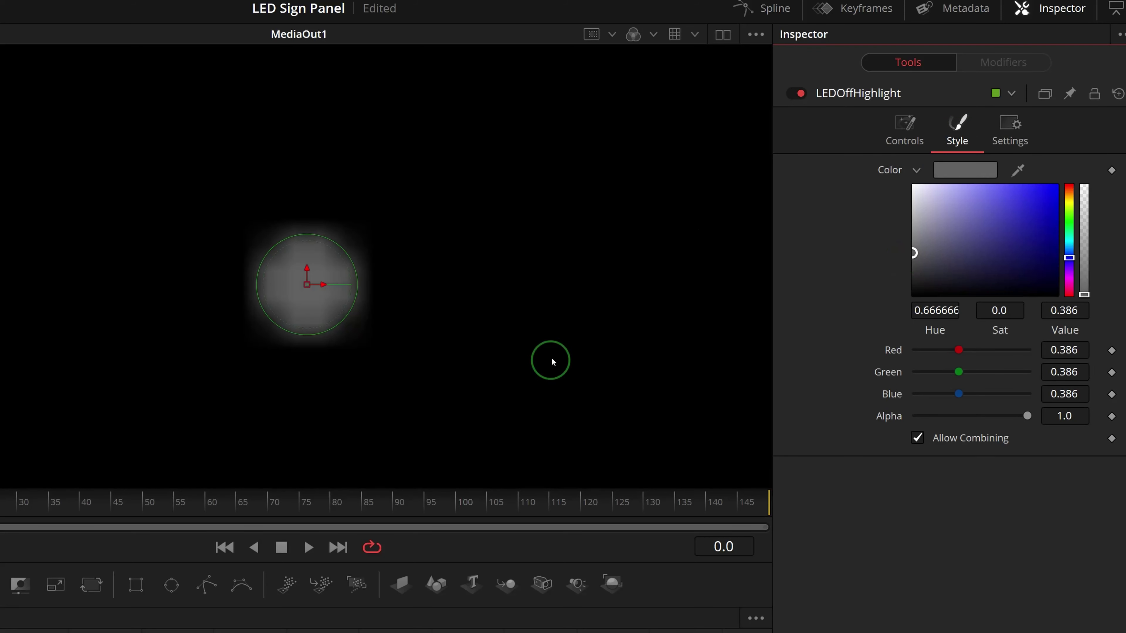
# Shrink LEDOffHighlight to 0.001 by 0.001 and nudge it up-left on the dot
pyautogui.click(904, 128)
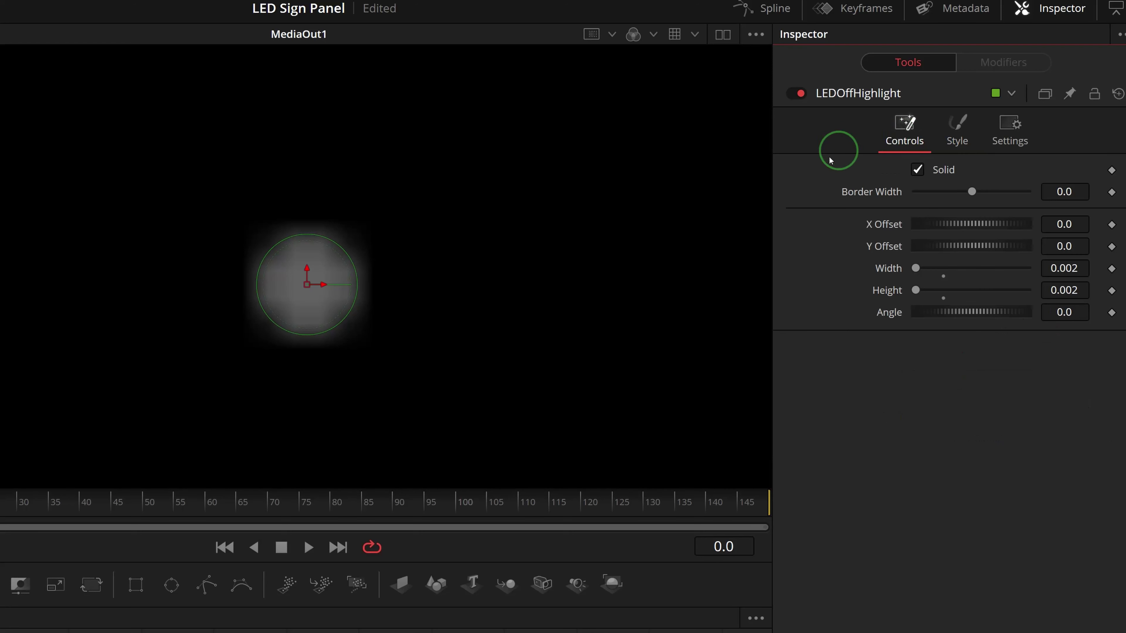
pyautogui.click(1059, 268)
pyautogui.write('.001')
pyautogui.press('Tab')
pyautogui.write('.')
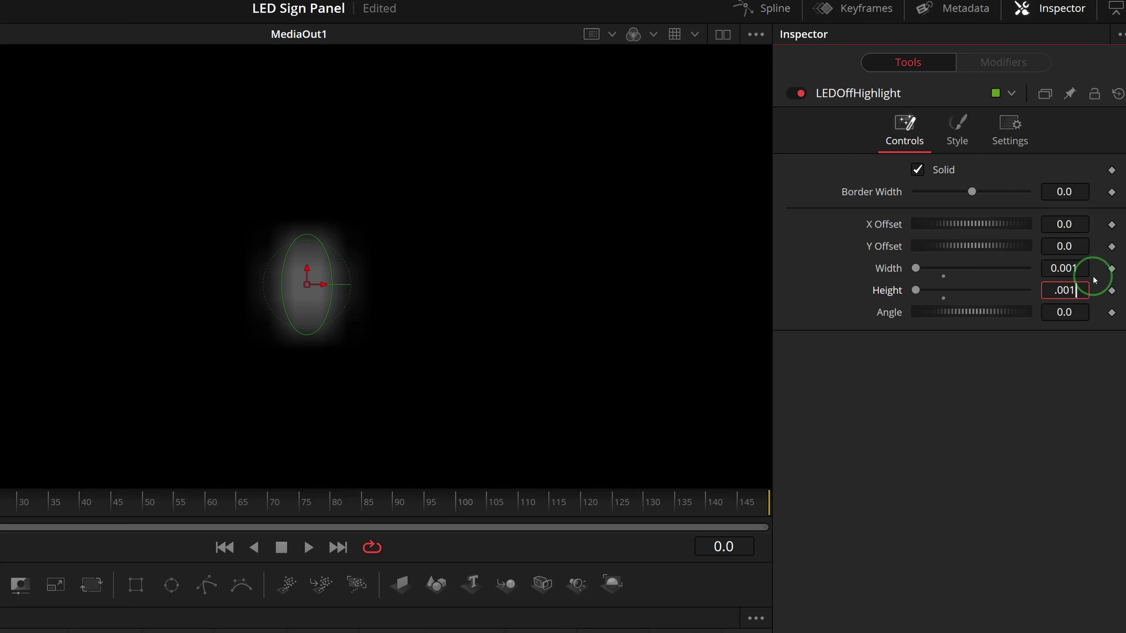
pyautogui.write('001')
pyautogui.press('Tab')
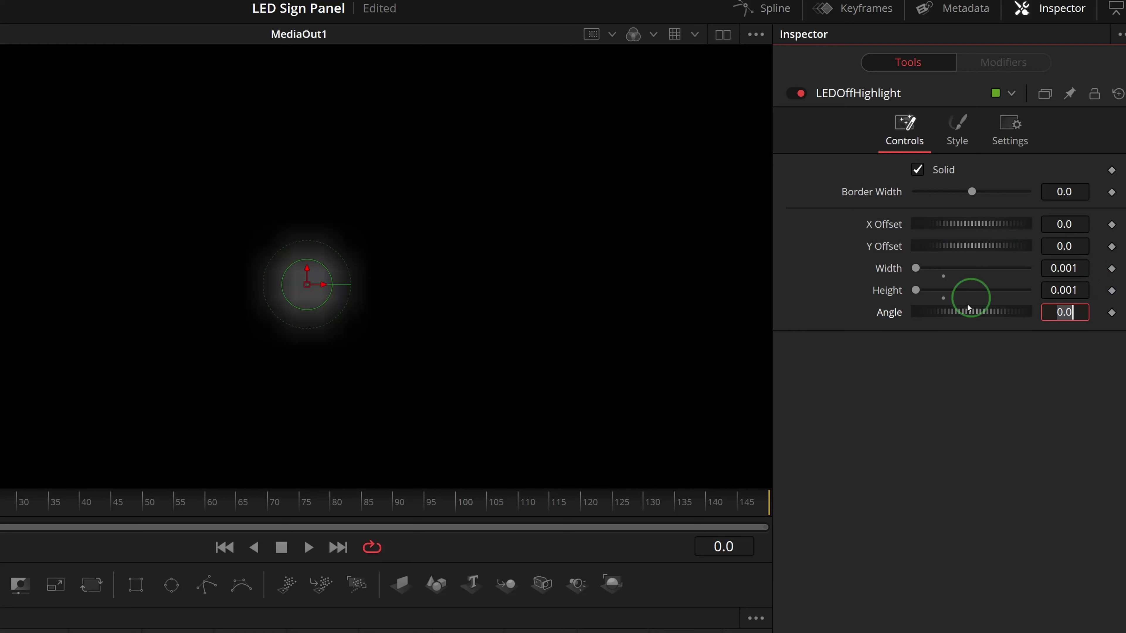
pyautogui.moveTo(306, 283); pyautogui.dragTo(296, 272)
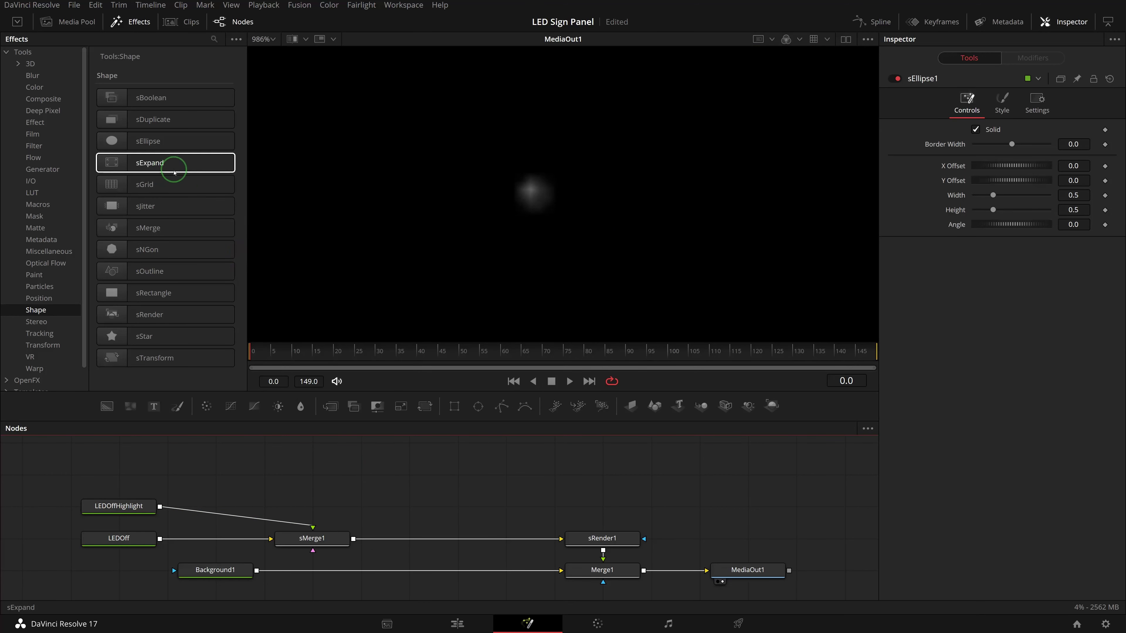
# Insert sGrid1 before sRender1 with 300 x 50 cells and 0.005 offsets, then save
pyautogui.moveTo(165, 185); pyautogui.dragTo(453, 540)
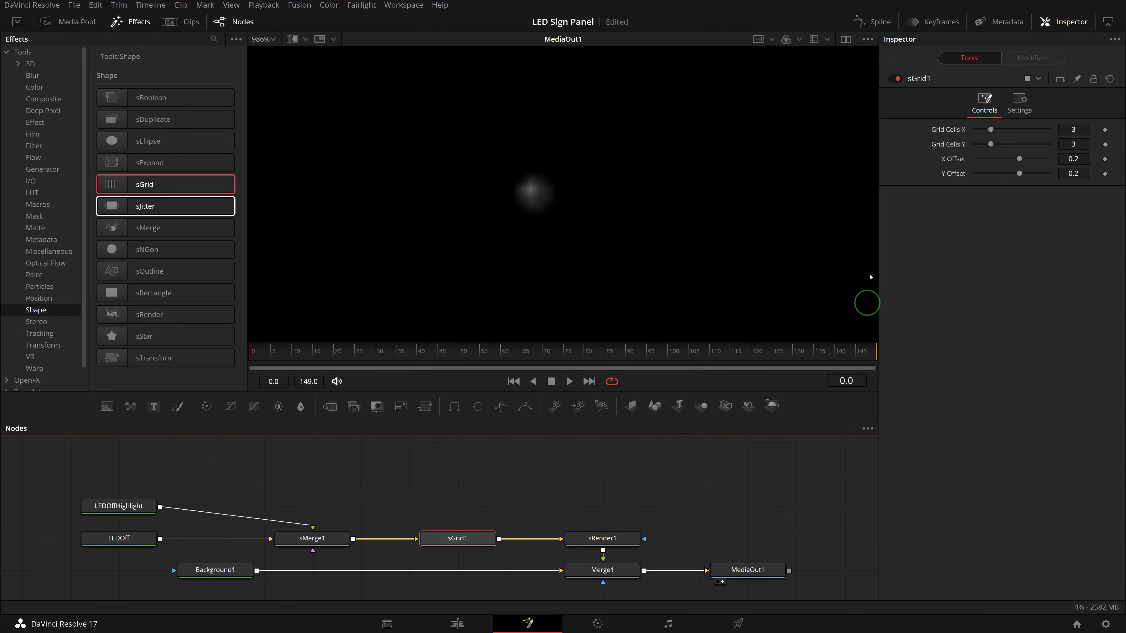
pyautogui.click(1077, 129)
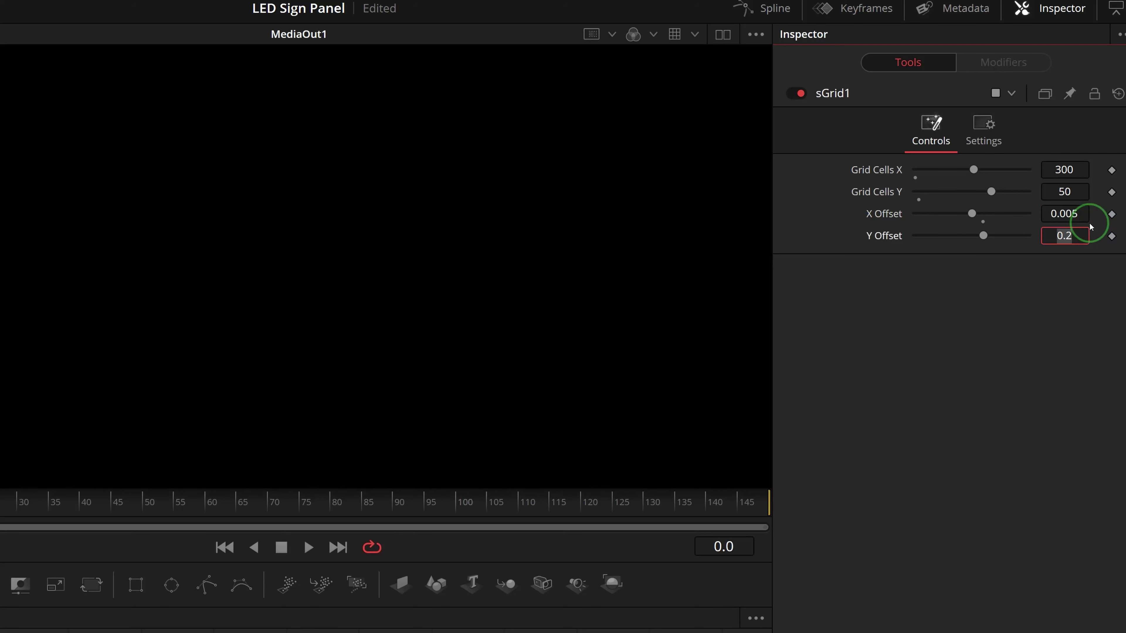
pyautogui.press('Tab')
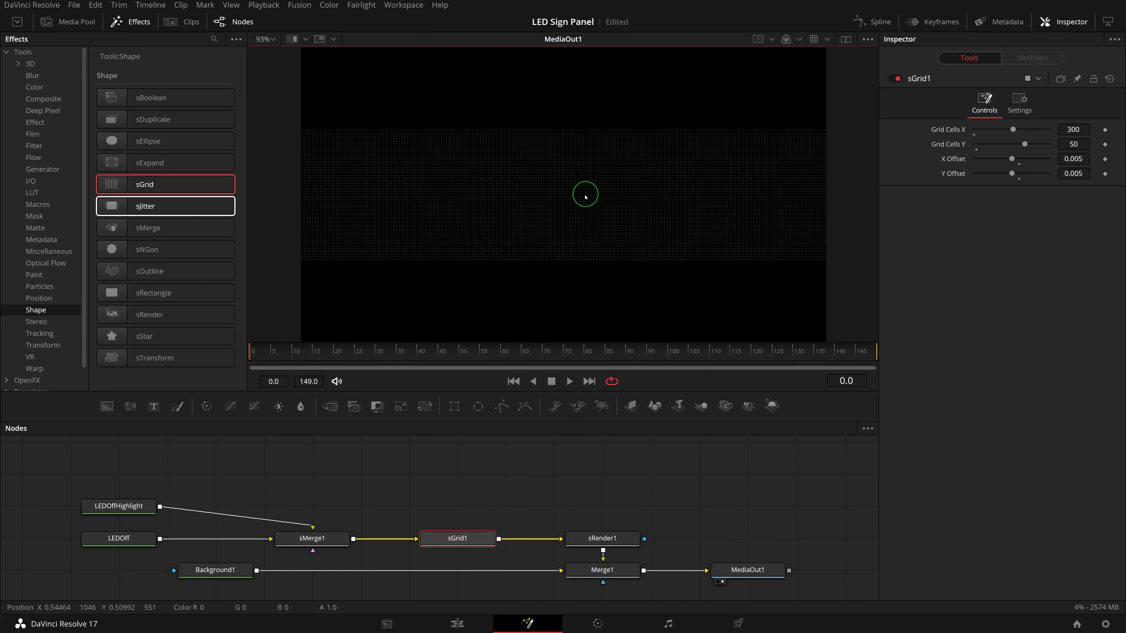
pyautogui.hotkey('ctrl', 's')
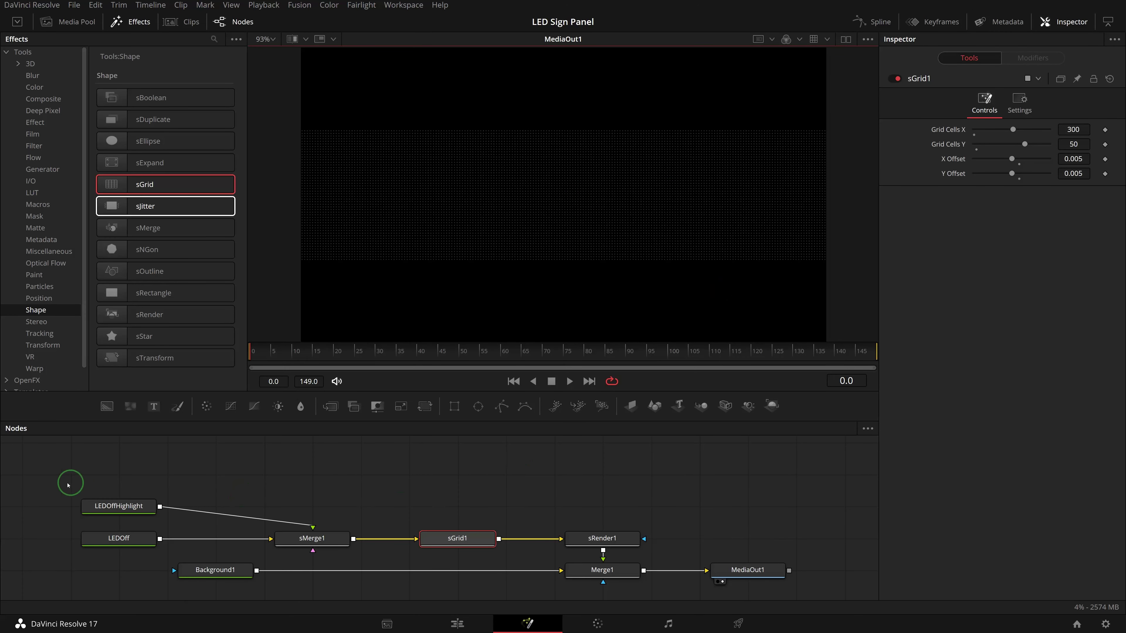
# Duplicate the five-node LED grid chain and place the copy above the originals
pyautogui.moveTo(67, 485); pyautogui.dragTo(639, 554)
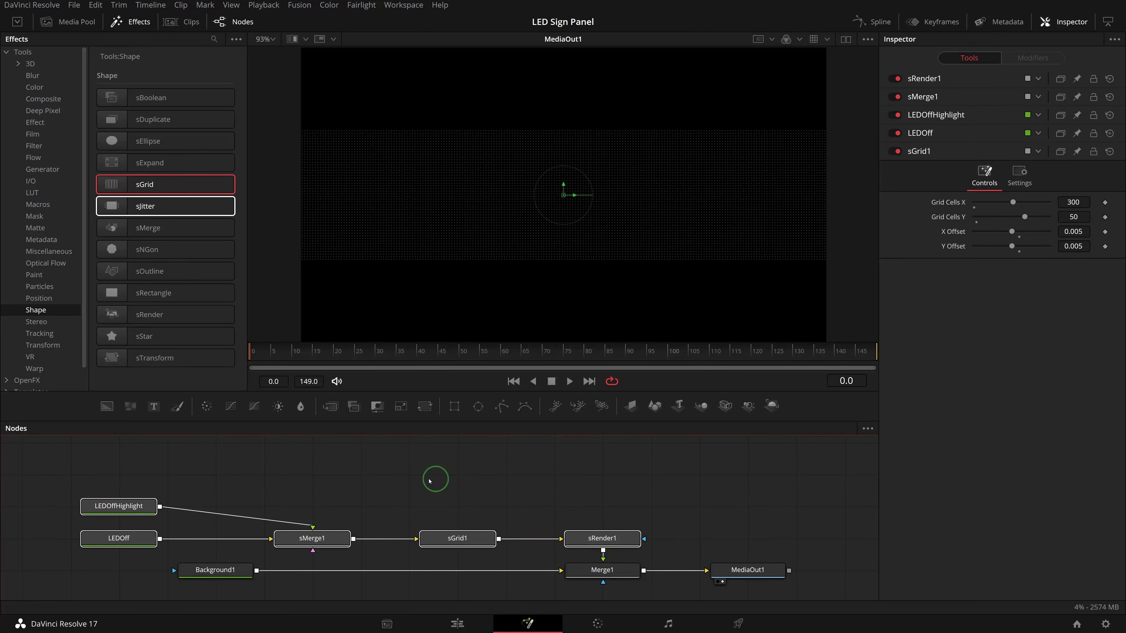
pyautogui.click(259, 469)
pyautogui.hotkey('ctrl', 'v')
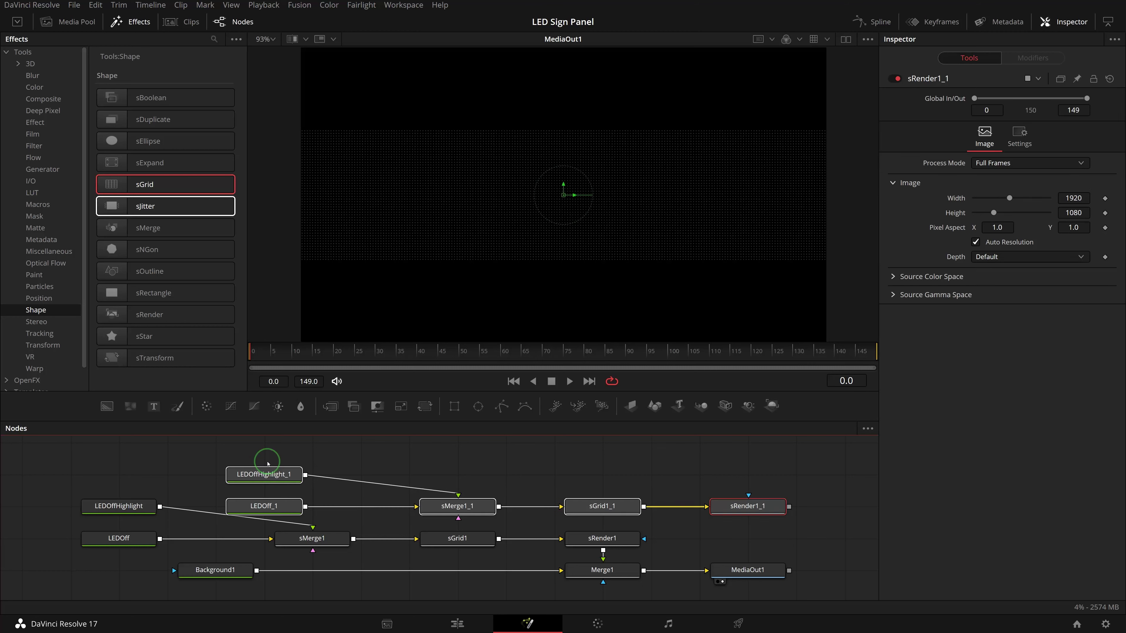
pyautogui.moveTo(625, 494); pyautogui.dragTo(484, 476)
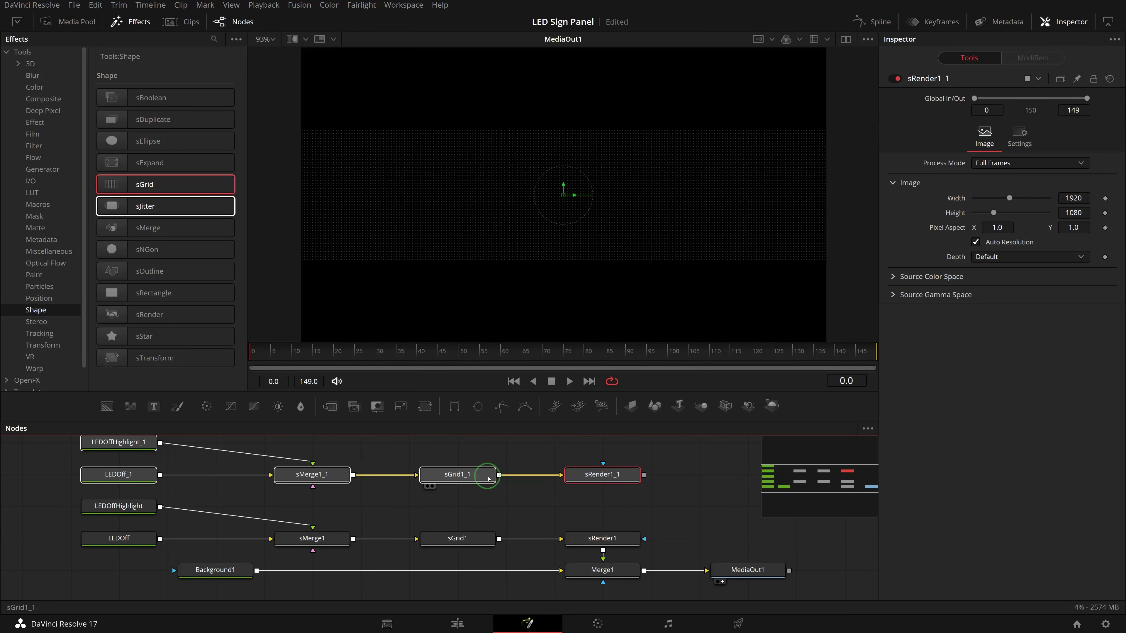
pyautogui.click(488, 478)
# Merge sRender1_1 with sRender1 through a new Merge2 and align the node columns
pyautogui.moveTo(538, 503); pyautogui.dragTo(535, 515)
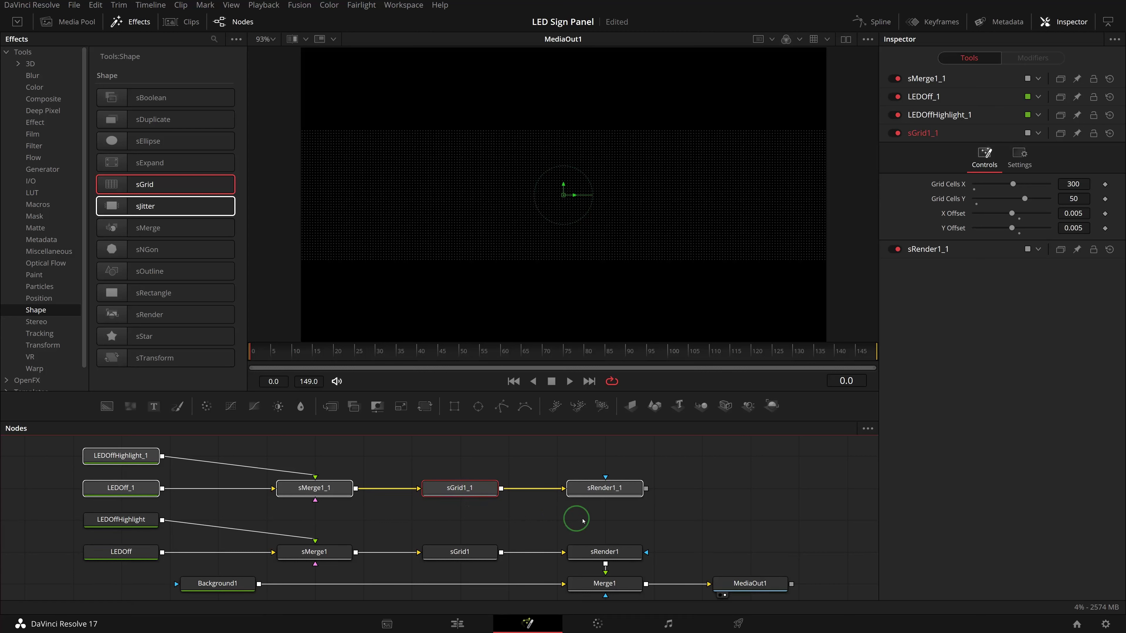
pyautogui.moveTo(647, 490); pyautogui.dragTo(621, 557)
pyautogui.moveTo(605, 487); pyautogui.dragTo(654, 488)
# Rename LEDOff_1 and LEDOffHighlight_1 to LEDOn and LEDOnHighlight
pyautogui.click(120, 455)
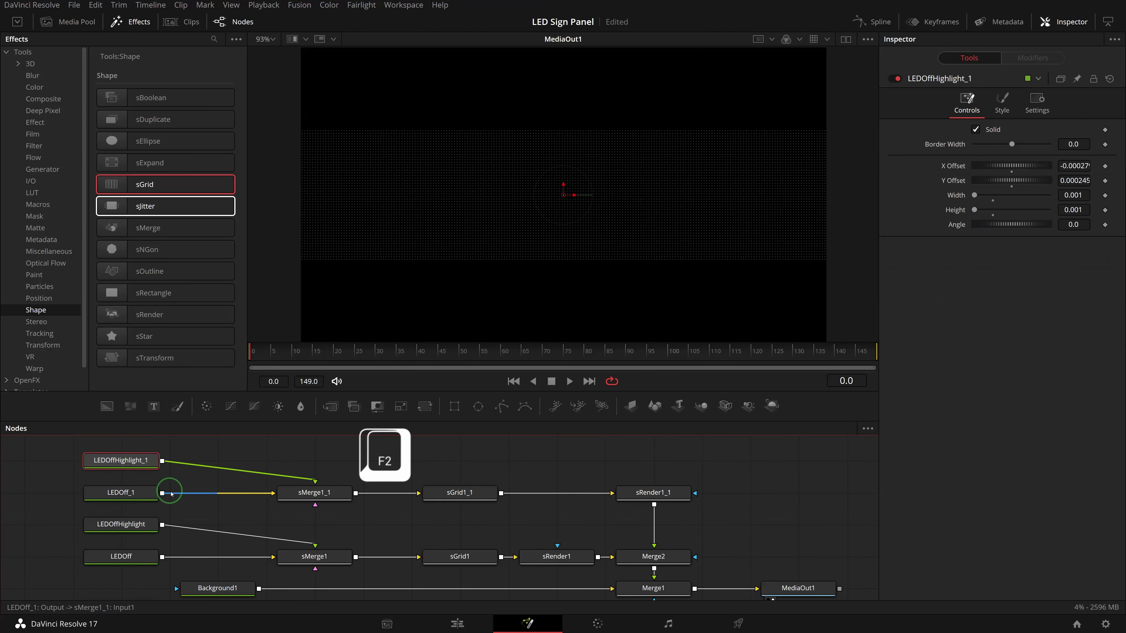
pyautogui.keyDown('ctrl'); pyautogui.click(121, 492); pyautogui.keyUp('ctrl')
pyautogui.press('F2')
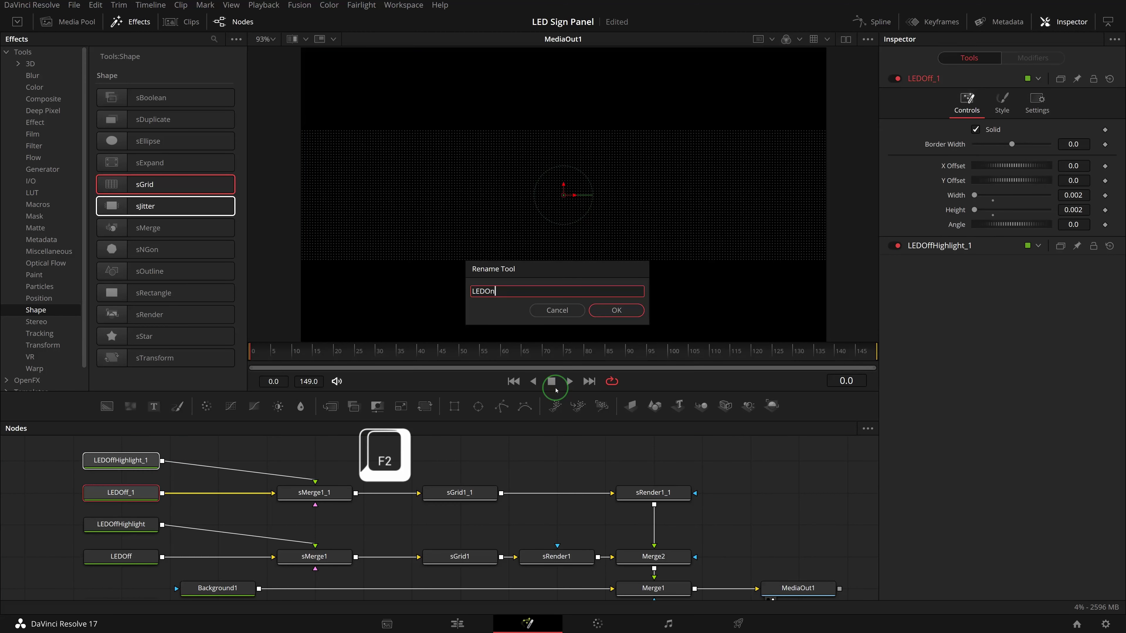
pyautogui.press('Return')
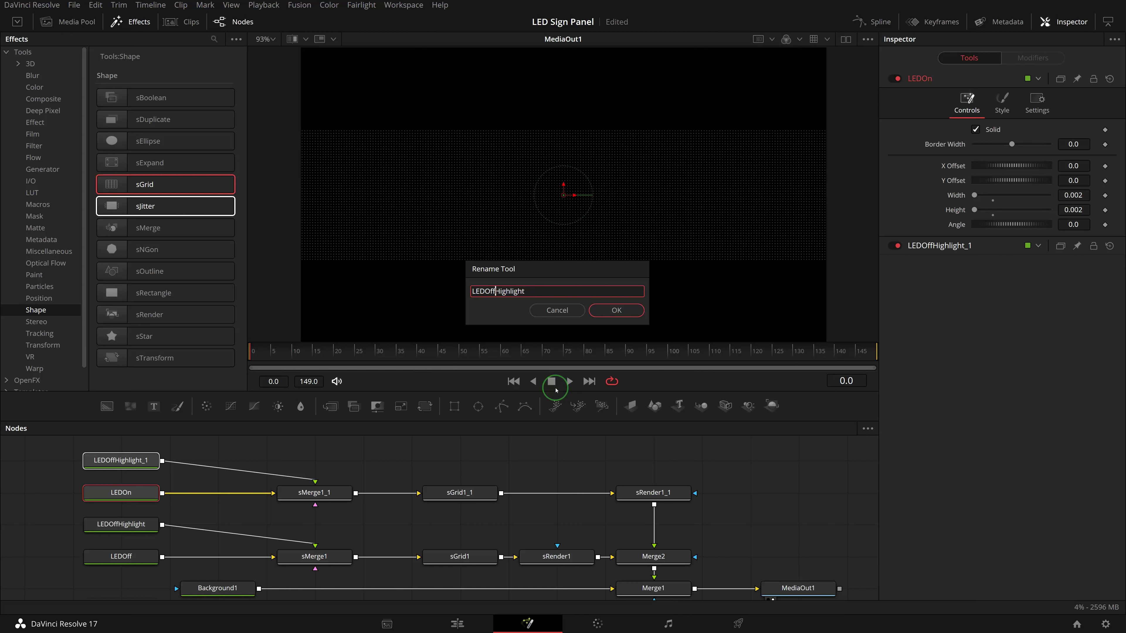
pyautogui.press('Return')
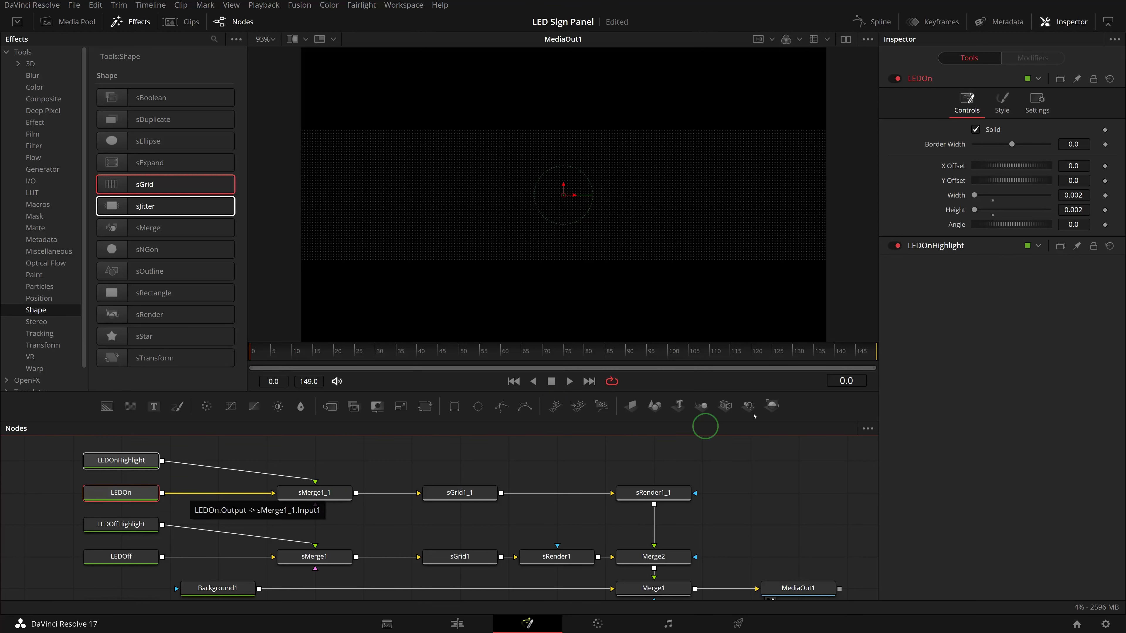
# Colour the LEDOn dots orange
pyautogui.click(1003, 110)
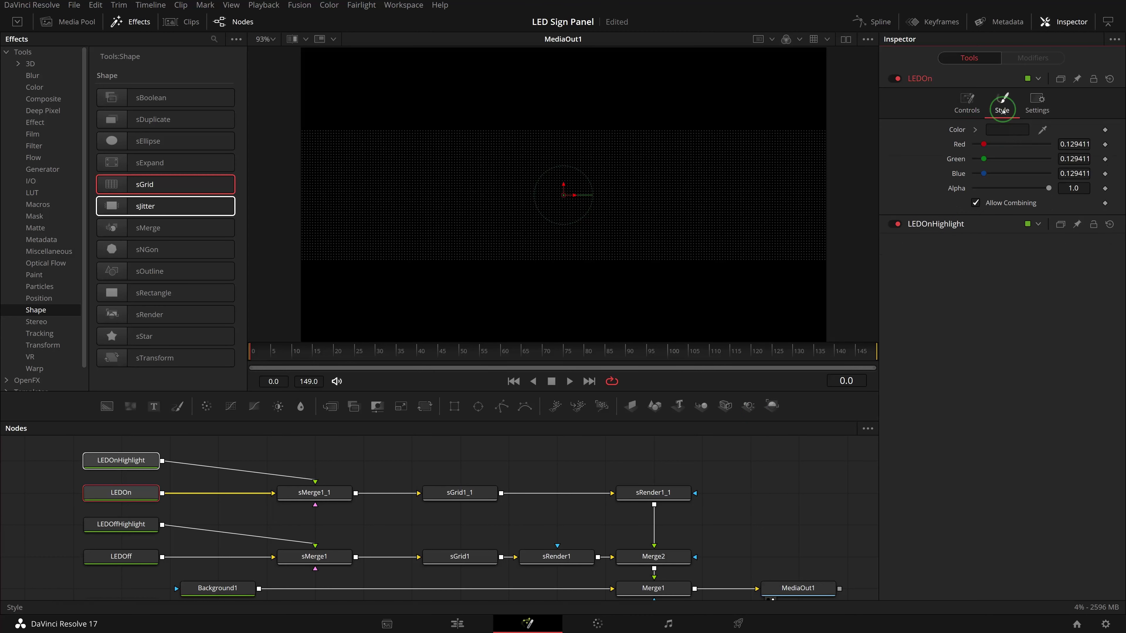
pyautogui.click(1003, 132)
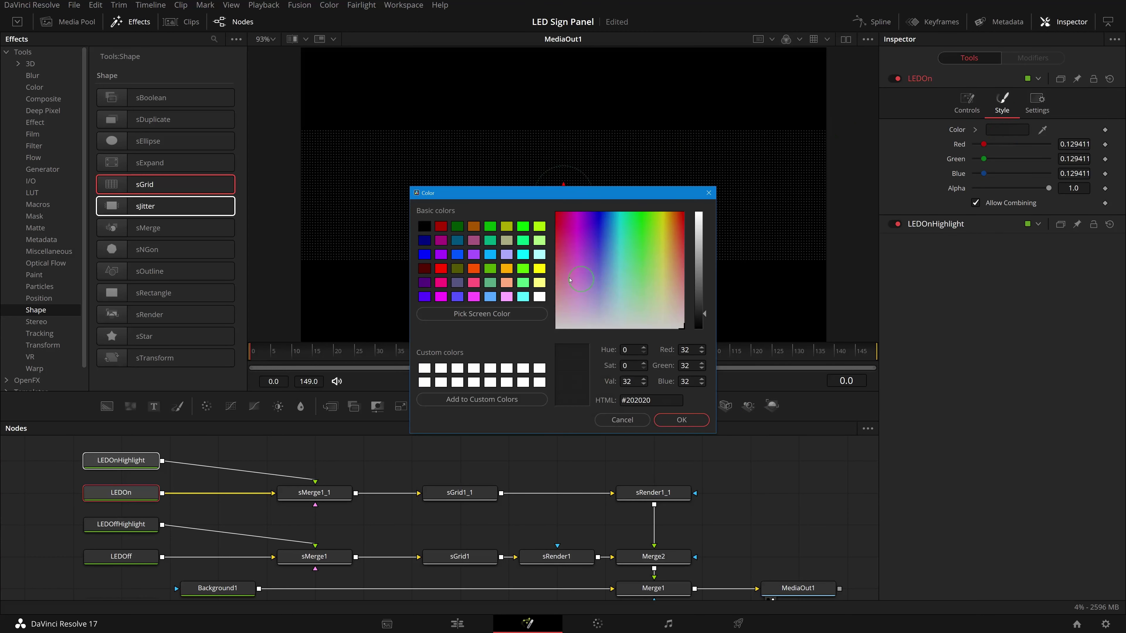
pyautogui.click(506, 269)
pyautogui.click(682, 420)
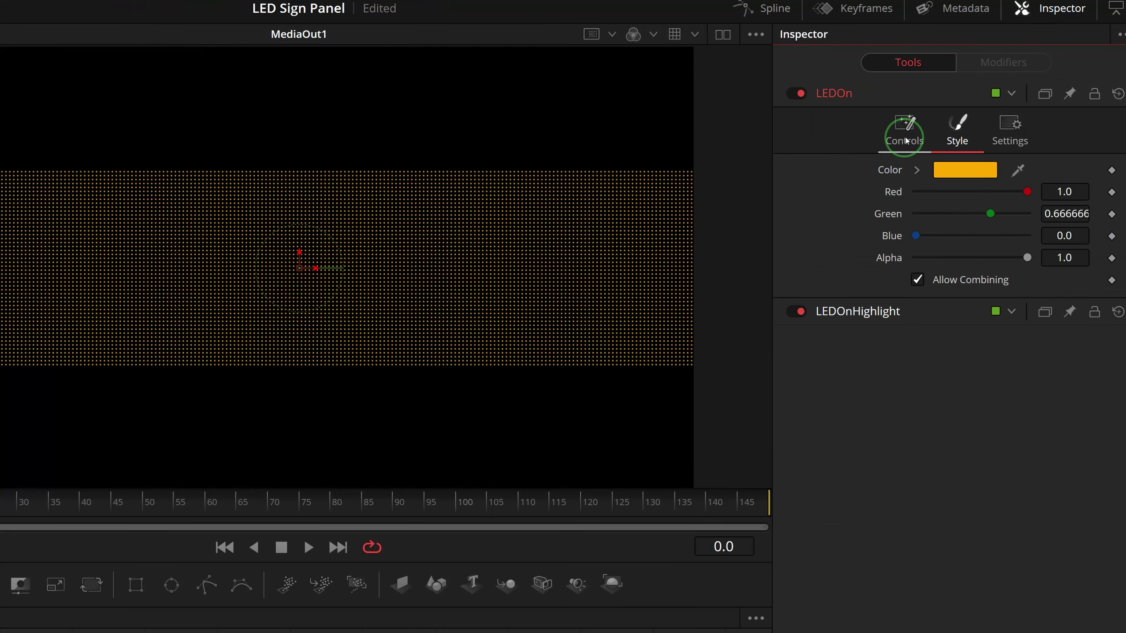
# Set LEDOn's width and height to 0.0025
pyautogui.click(905, 140)
pyautogui.click(1073, 269)
pyautogui.press('Tab')
pyautogui.write('0.0025')
pyautogui.press('Tab')
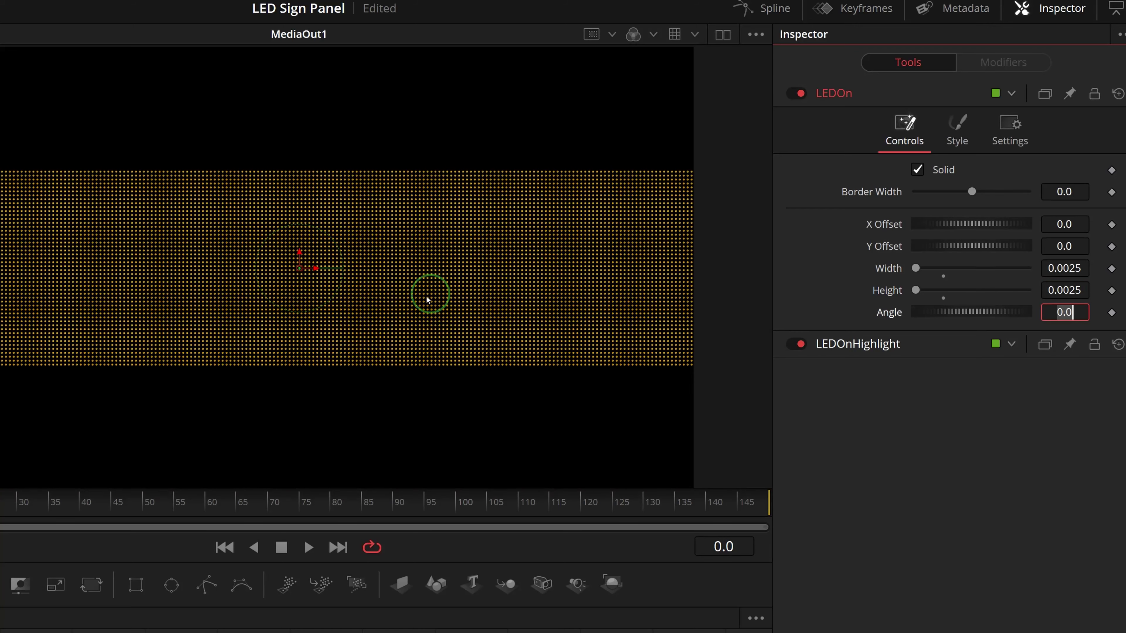
pyautogui.scroll(5, 440, 271)
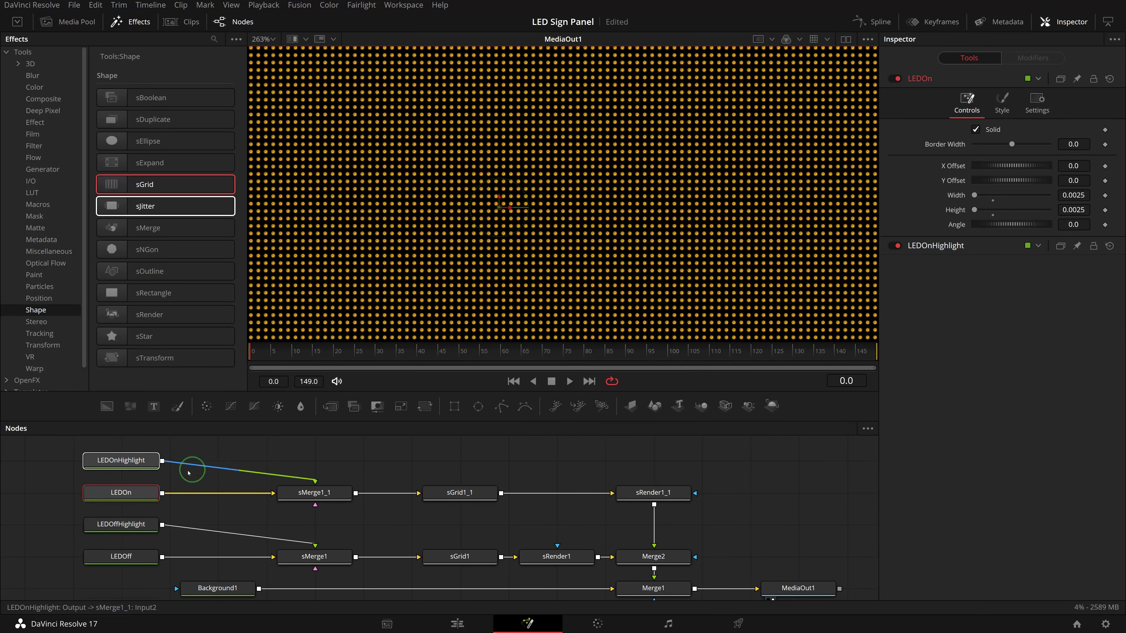
# Make the LEDOnHighlight shape white
pyautogui.click(144, 461)
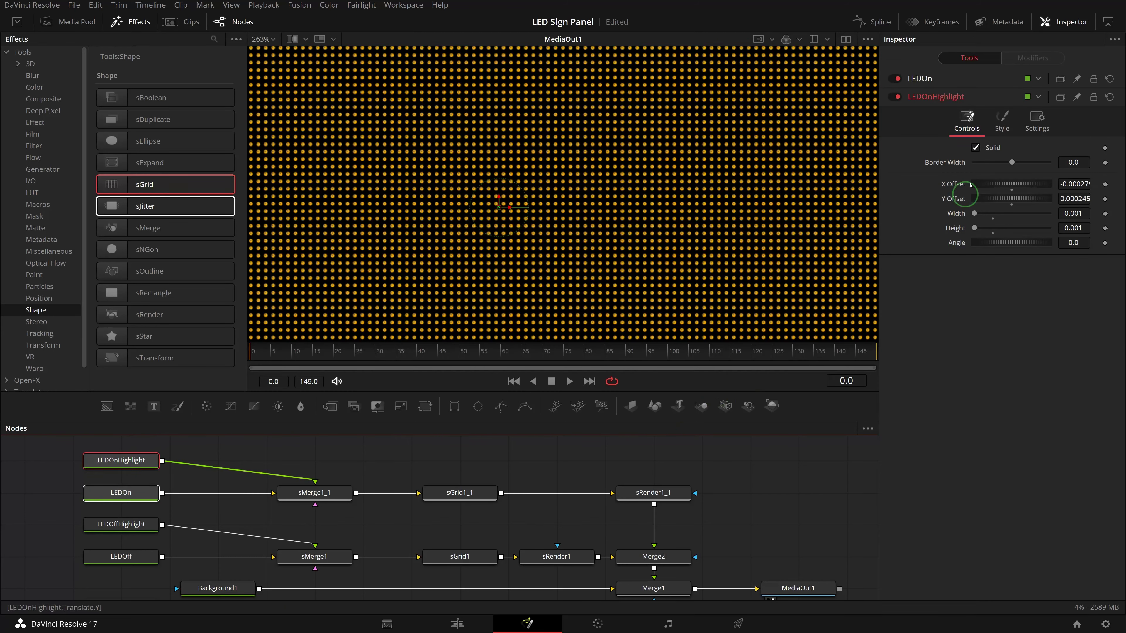
pyautogui.click(1002, 118)
pyautogui.click(1007, 148)
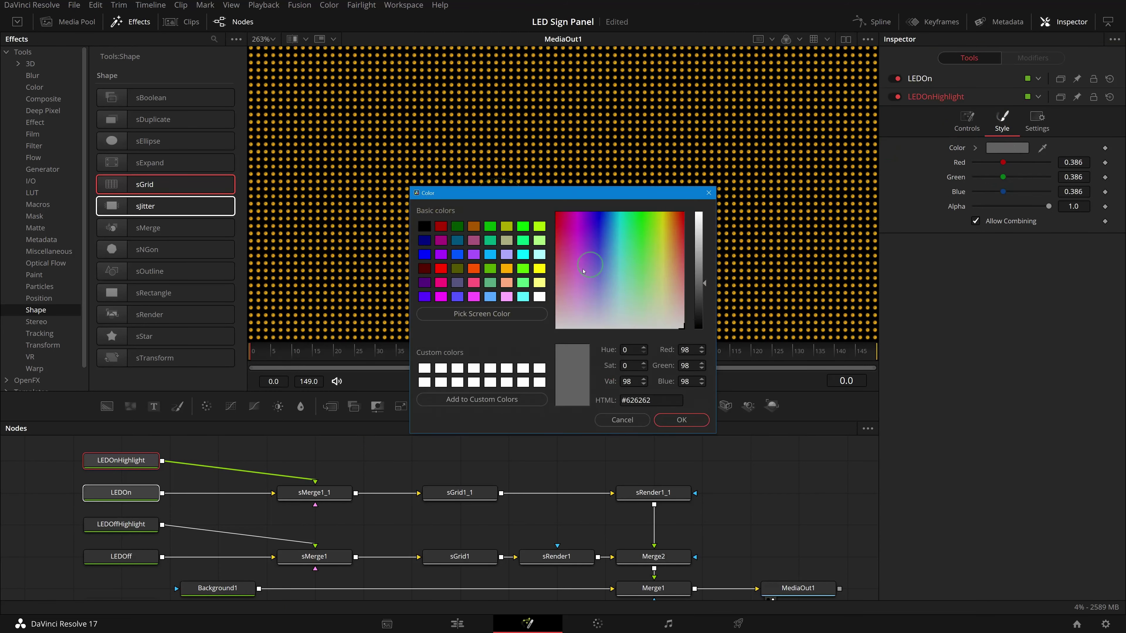
pyautogui.click(545, 301)
pyautogui.click(687, 417)
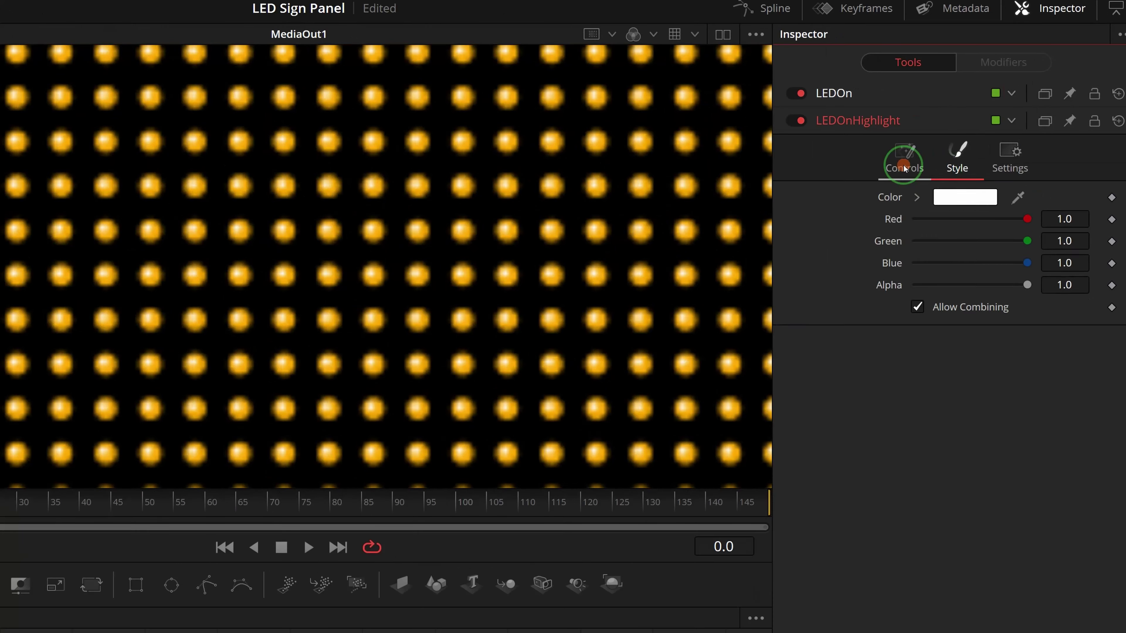
# Set LEDOnHighlight's width and height to 0.0015
pyautogui.click(967, 119)
pyautogui.click(1077, 301)
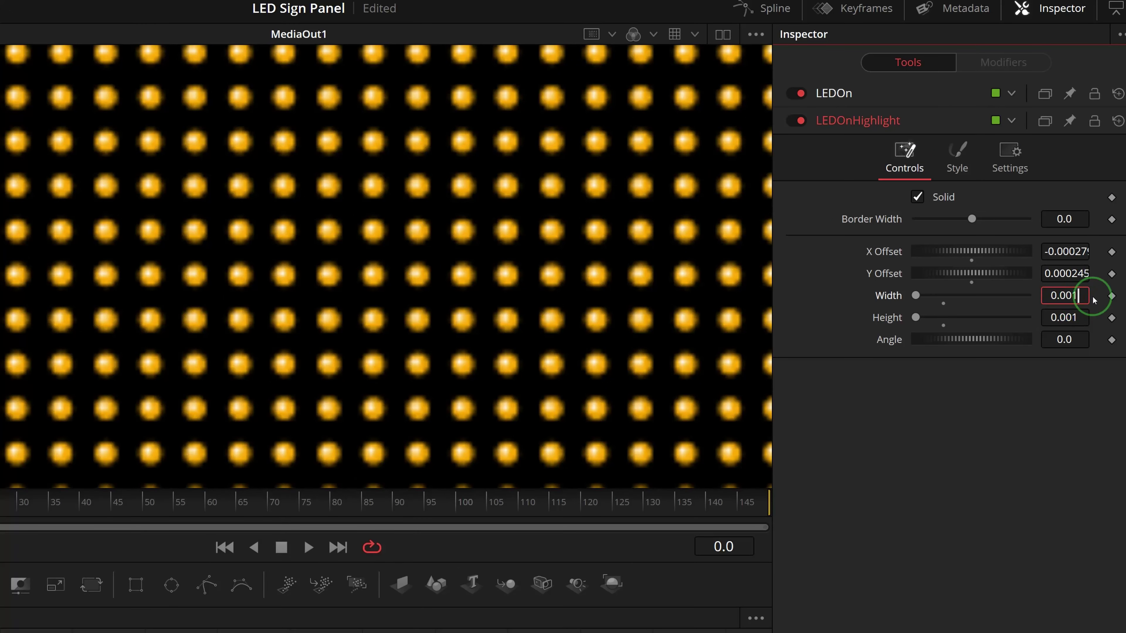
pyautogui.press('Tab')
pyautogui.write('5')
pyautogui.press('Tab')
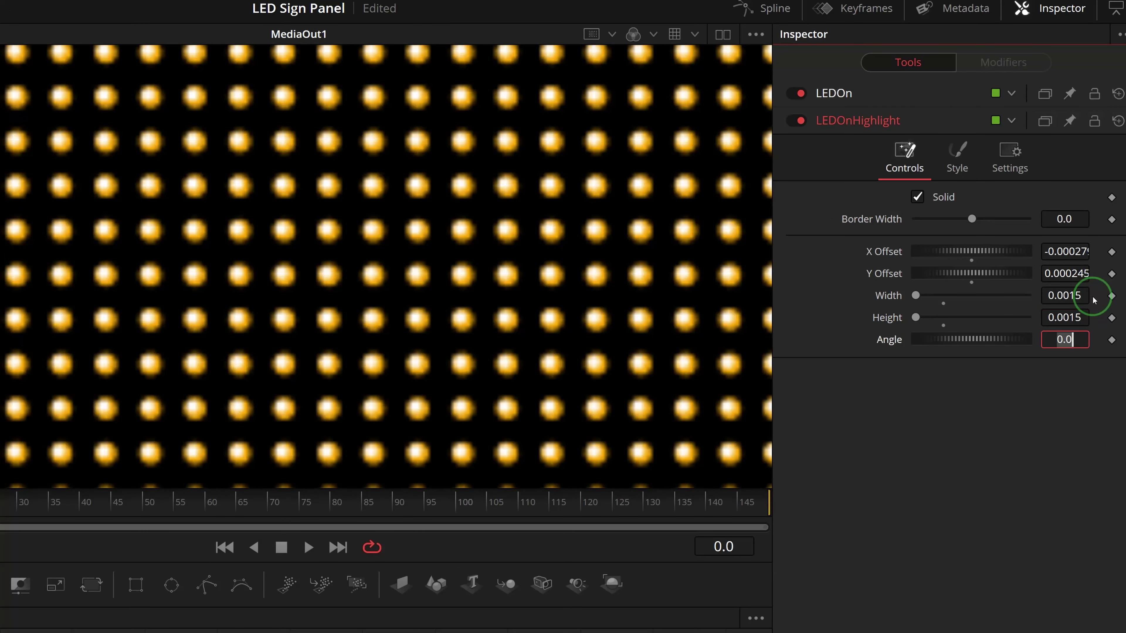
# Reset LEDOnHighlight's X and Y offsets to 0 so highlights sit centred
pyautogui.scroll(5, 358, 296)
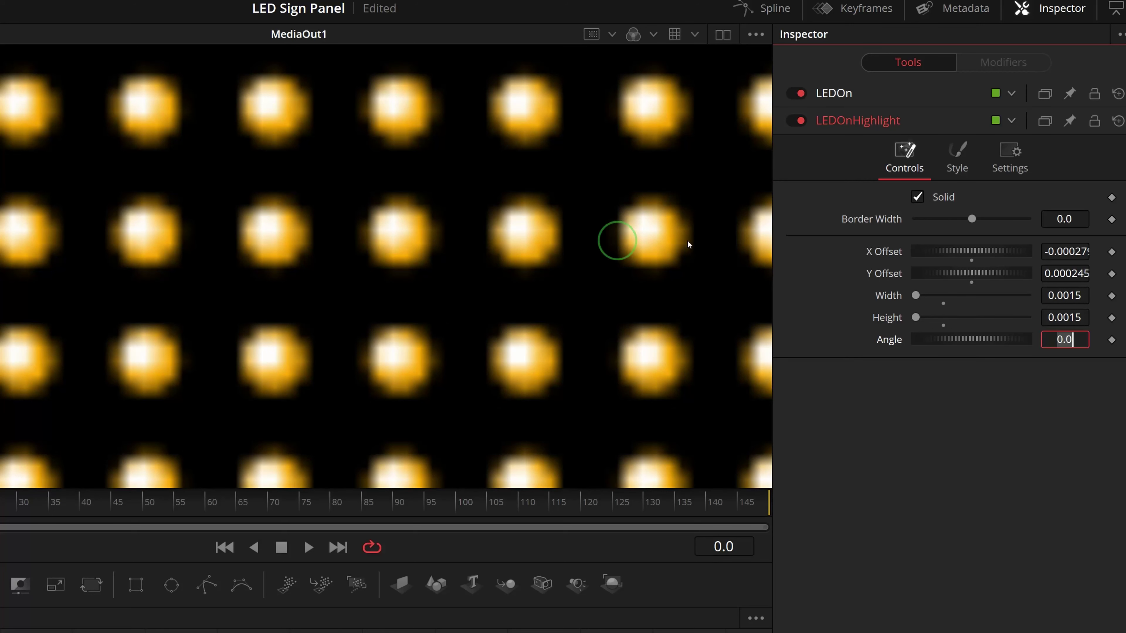
pyautogui.doubleClick(885, 252)
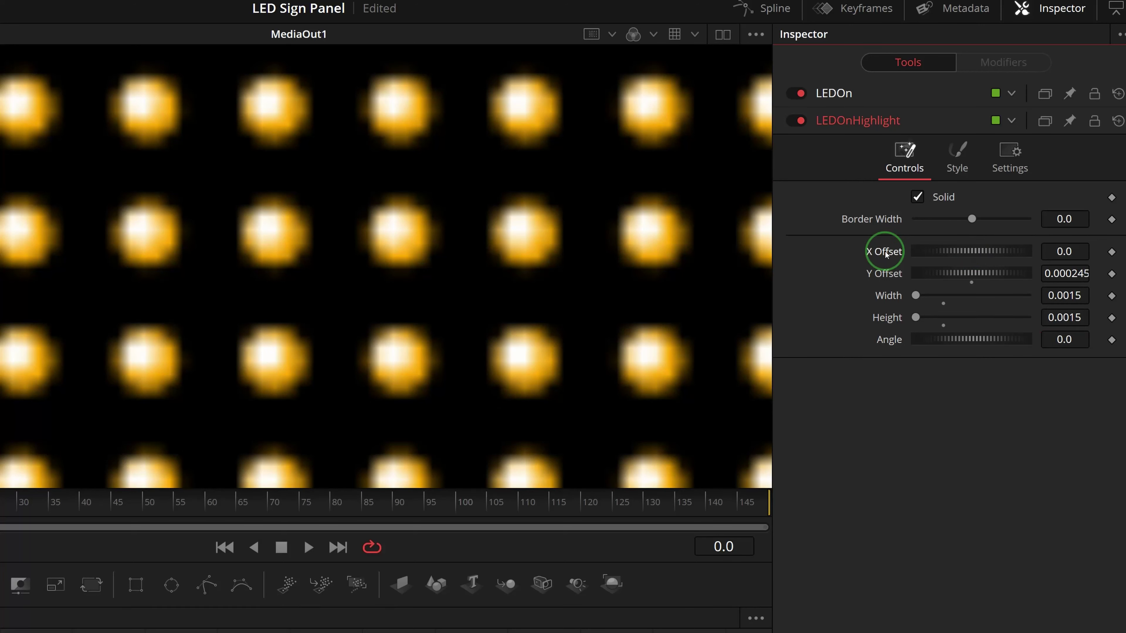
pyautogui.doubleClick(888, 274)
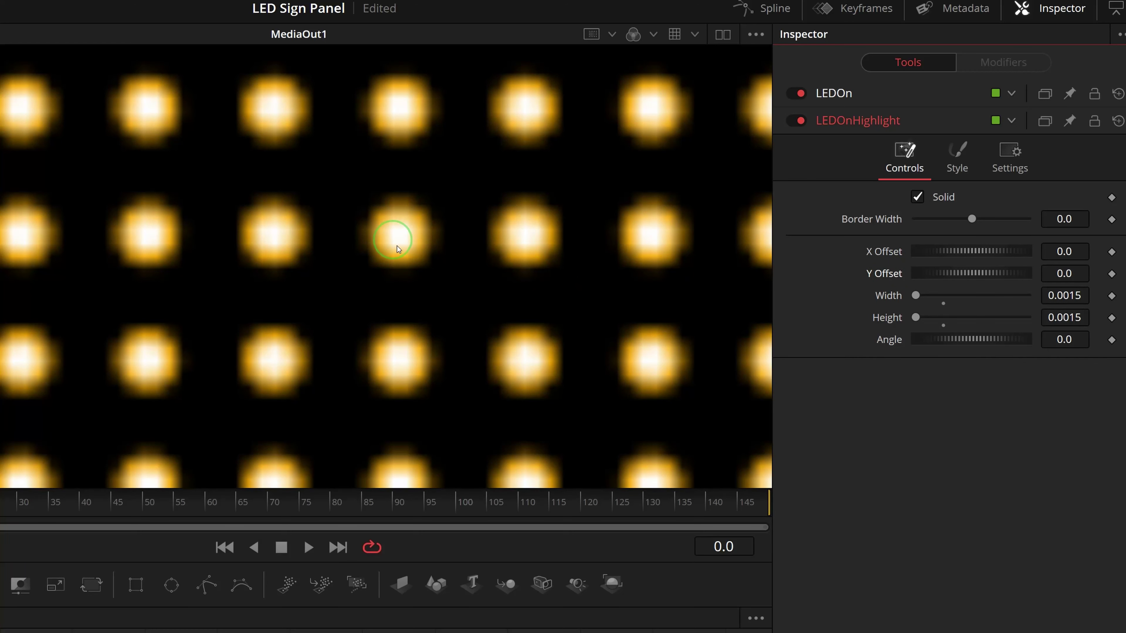
pyautogui.scroll(-3, 450, 249)
pyautogui.scroll(5, 485, 261)
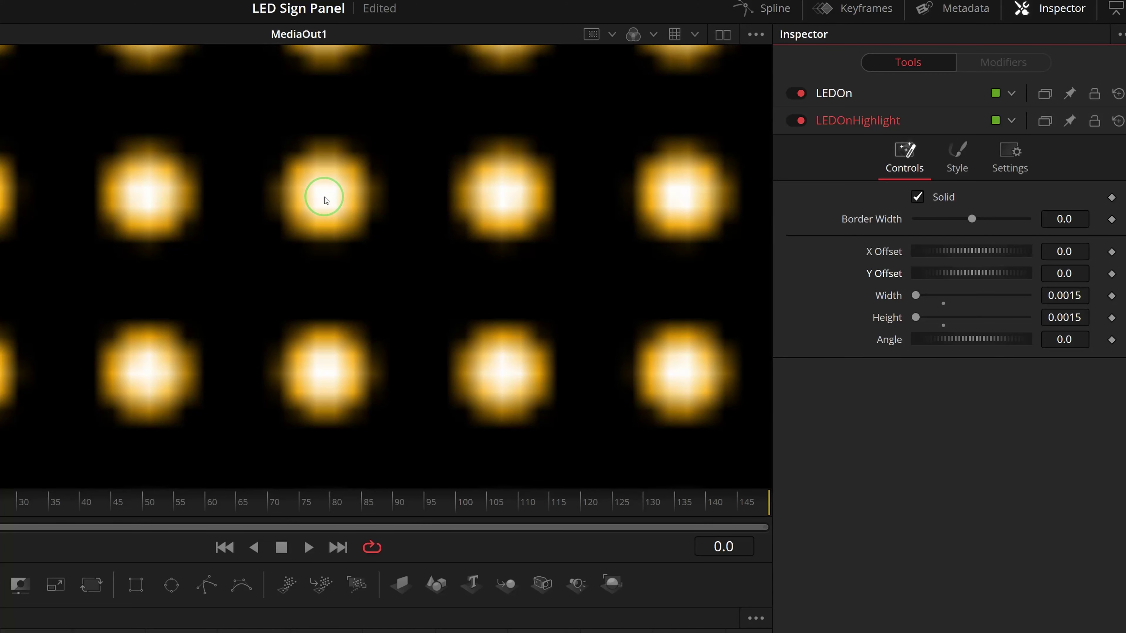
pyautogui.scroll(-4, 350, 213)
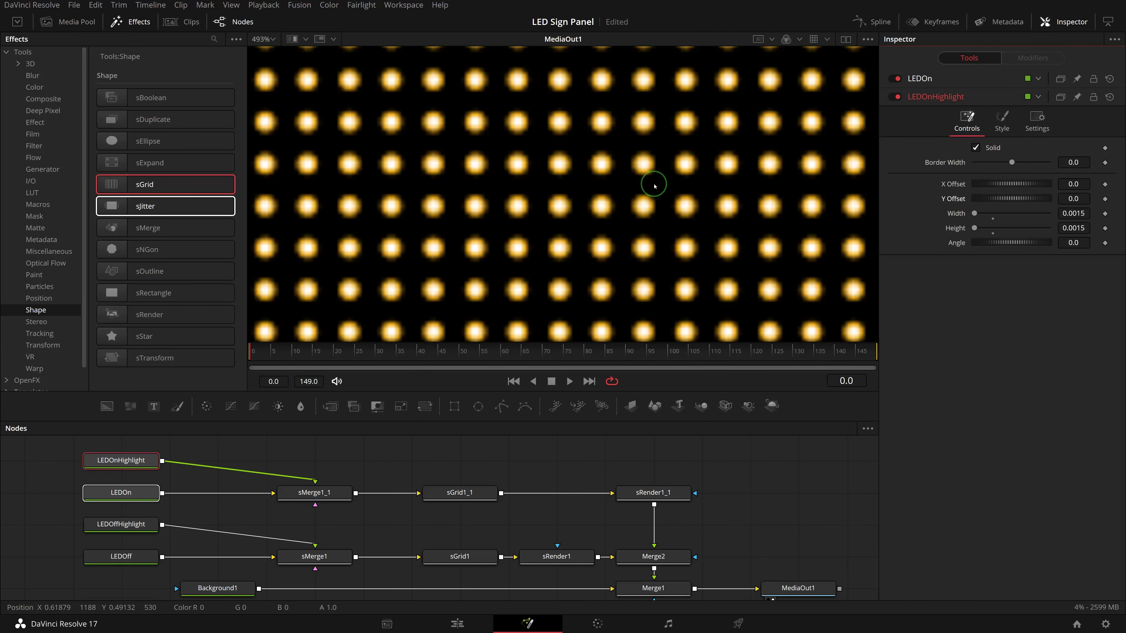
pyautogui.scroll(-3, 655, 185)
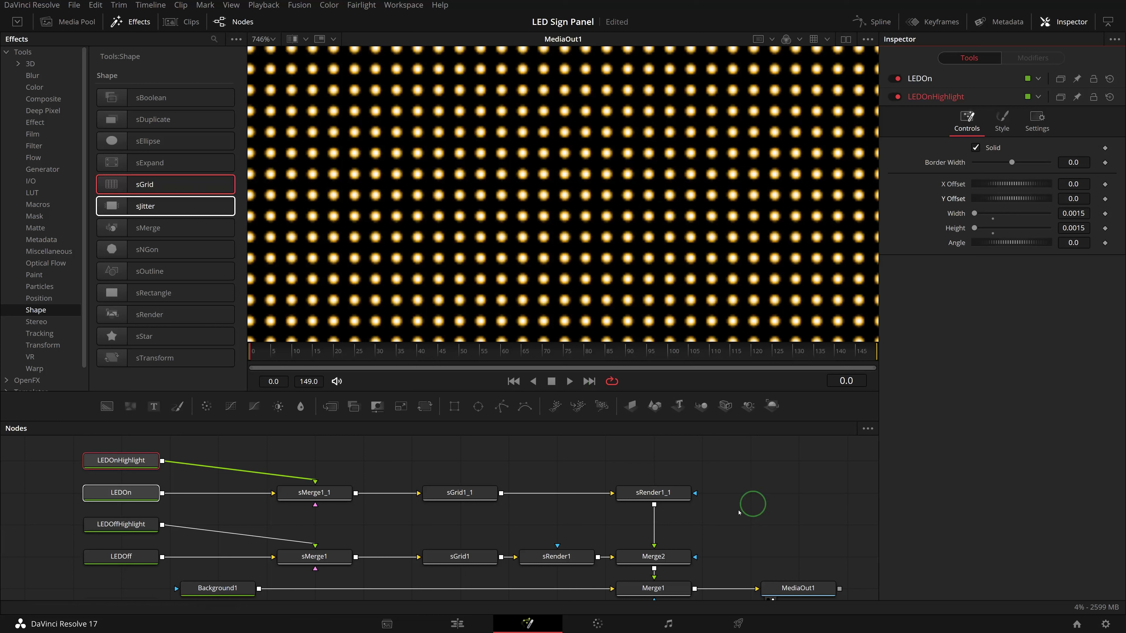
# Insert a Glow node after sRender1_1 using the 'glow' tool search
pyautogui.click(652, 493)
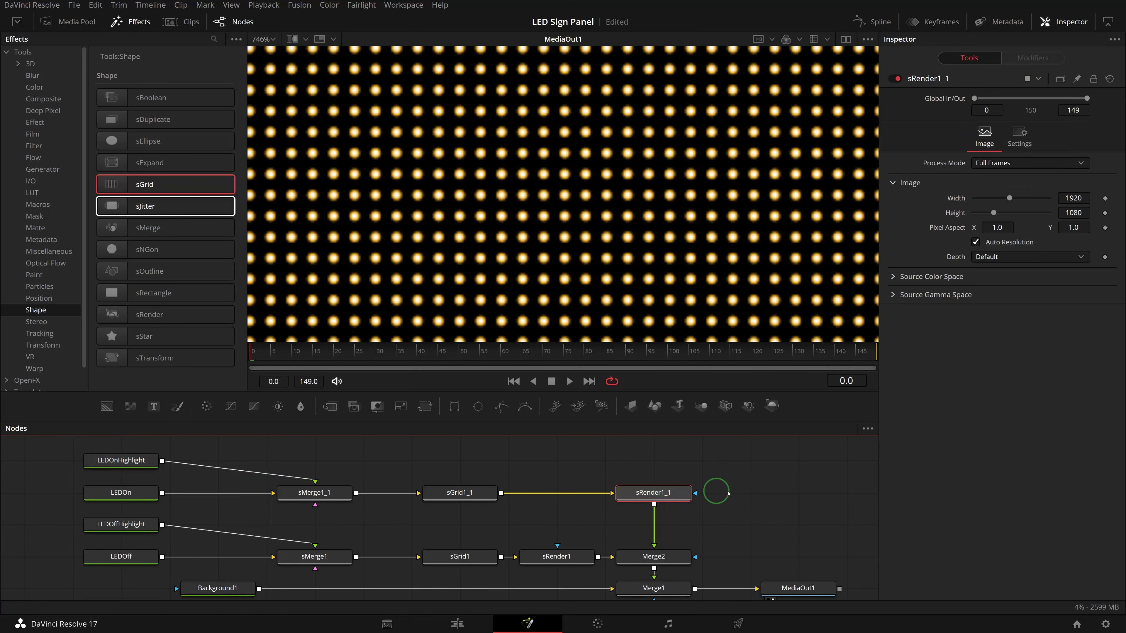
pyautogui.hotkey('shift', 'space')
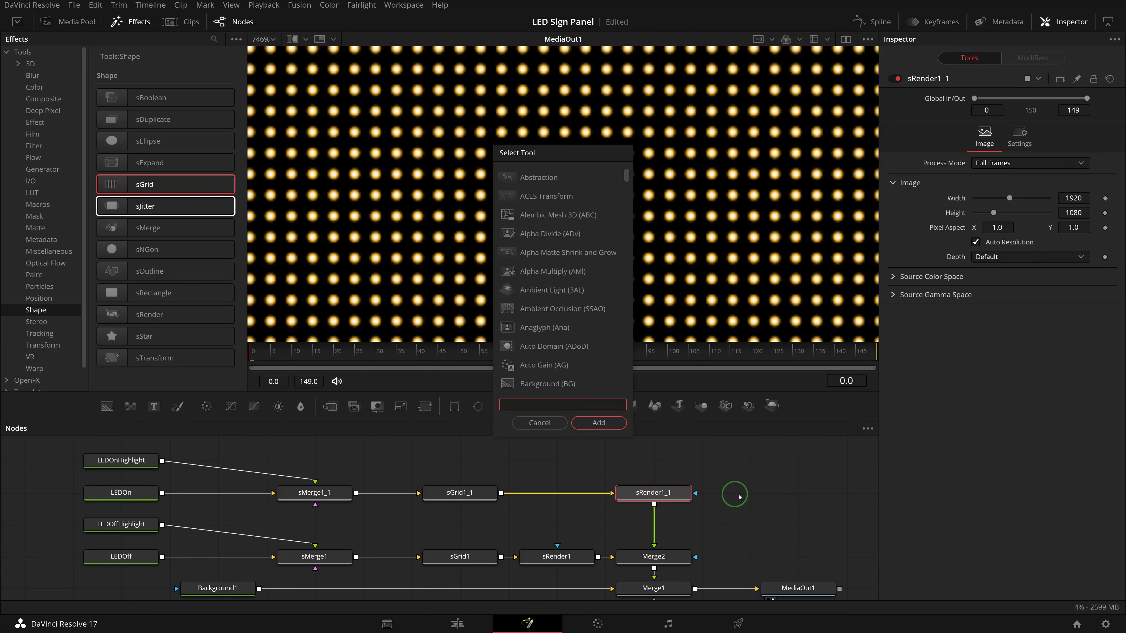
pyautogui.write('glow')
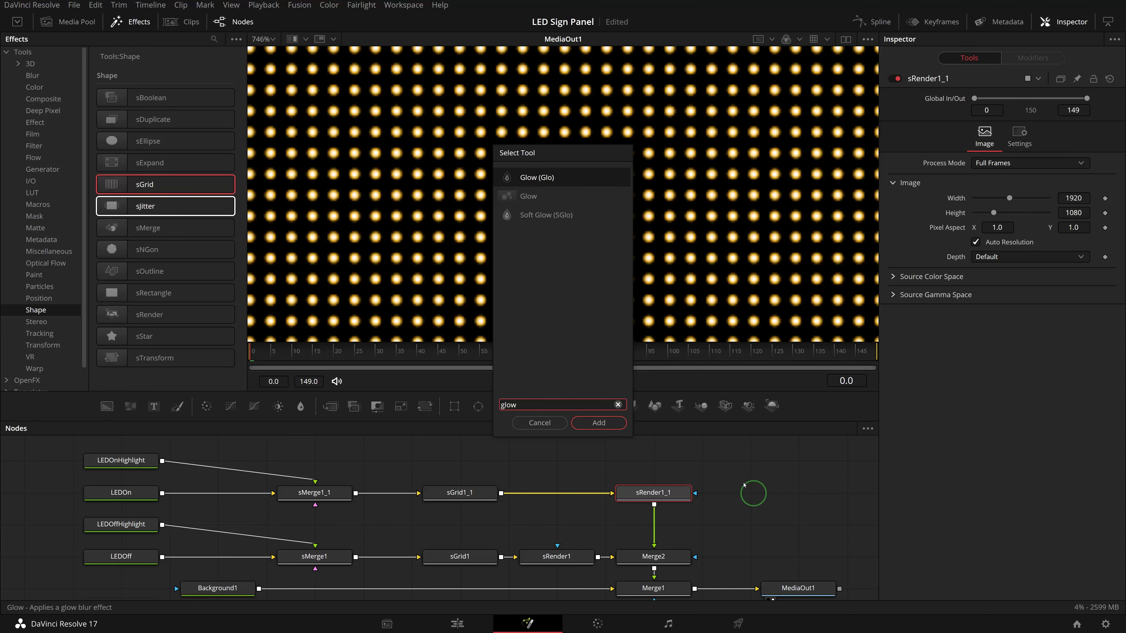
pyautogui.click(566, 179)
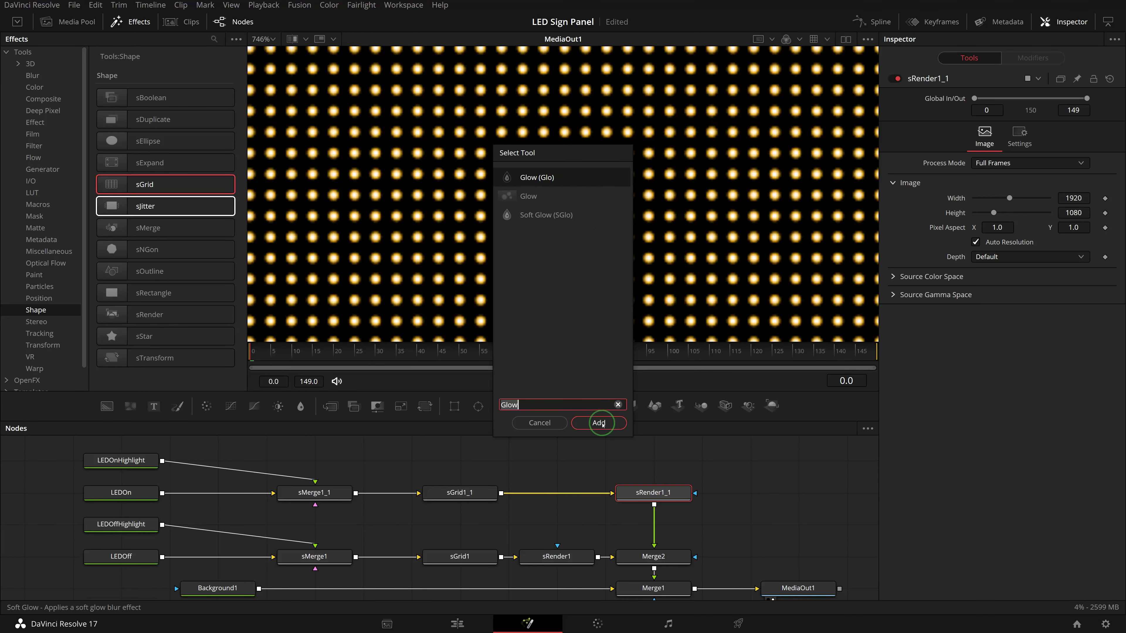
pyautogui.click(599, 424)
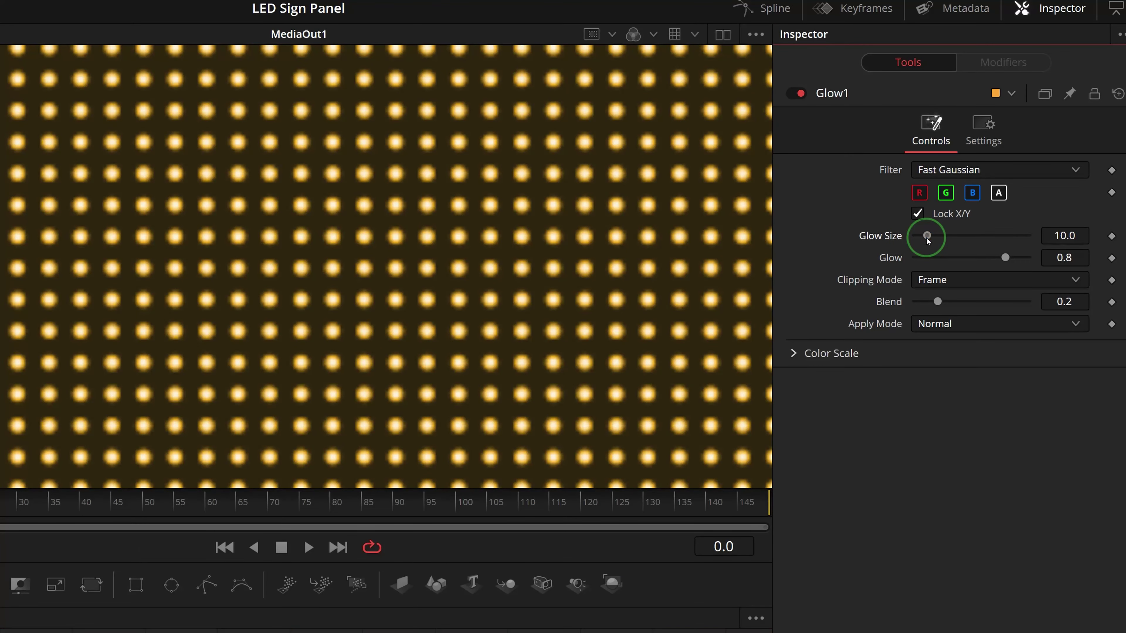
# Set Glow1's Glow Size to 1.6 and Glow strength to 0.95
pyautogui.moveTo(928, 240); pyautogui.dragTo(918, 243)
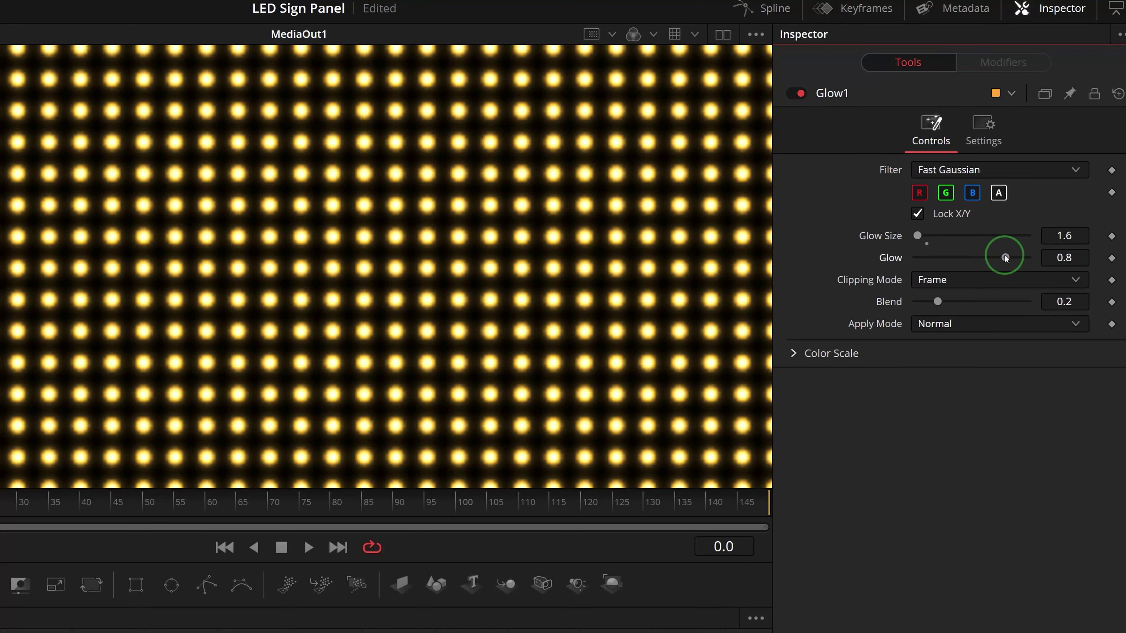
pyautogui.moveTo(1005, 258); pyautogui.dragTo(1022, 258)
pyautogui.scroll(-2, 548, 297)
# Warm the glow with Red Scale 1.5 and Blue Scale 0
pyautogui.click(795, 354)
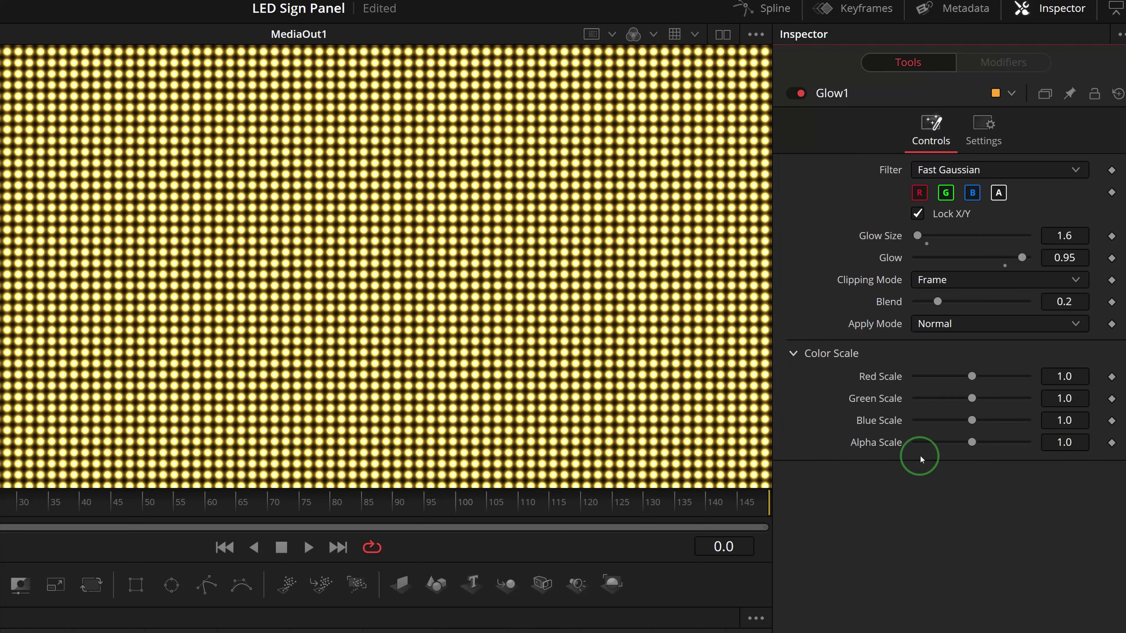
pyautogui.moveTo(974, 380); pyautogui.dragTo(1002, 379)
pyautogui.click(1064, 377)
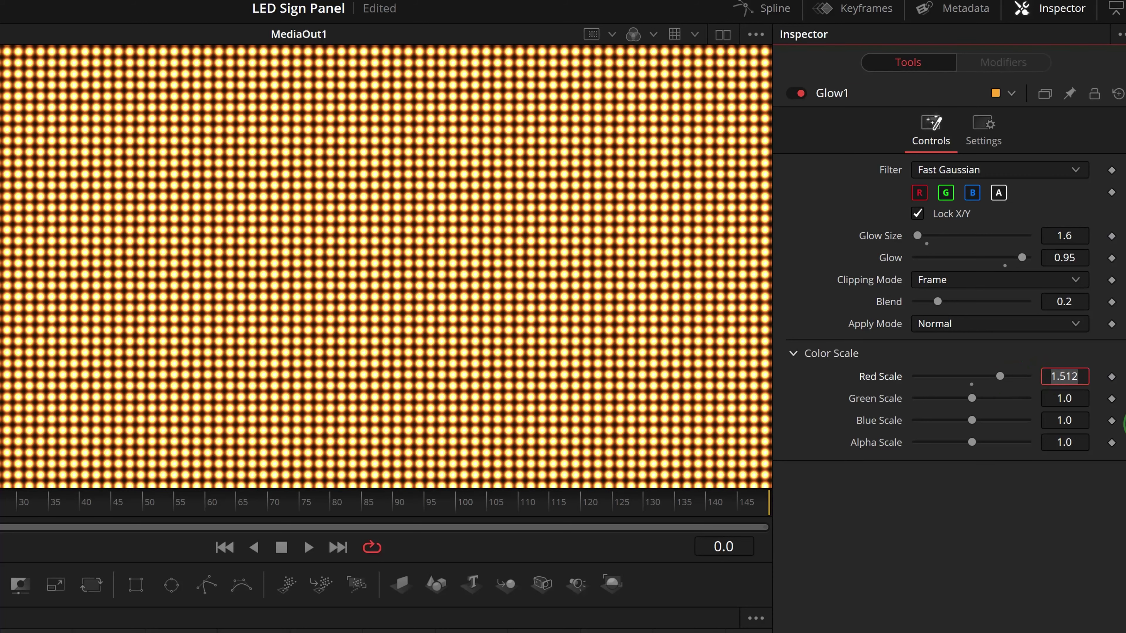
pyautogui.write('1.5')
pyautogui.press('Tab')
pyautogui.moveTo(972, 420); pyautogui.dragTo(902, 427)
pyautogui.scroll(3, 503, 337)
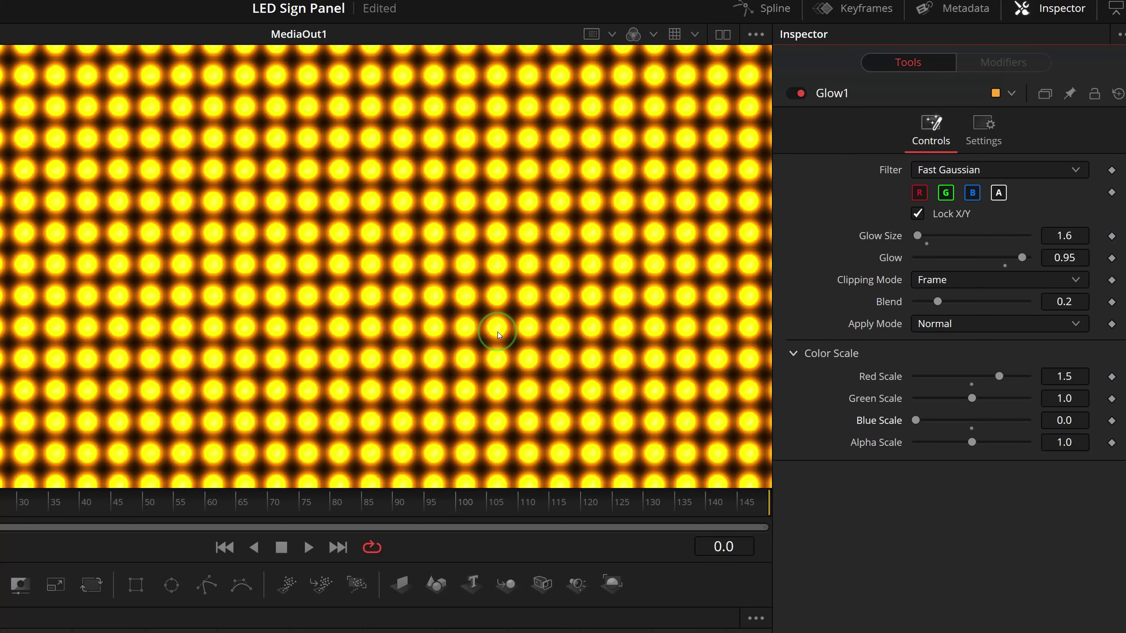
pyautogui.scroll(-3, 535, 305)
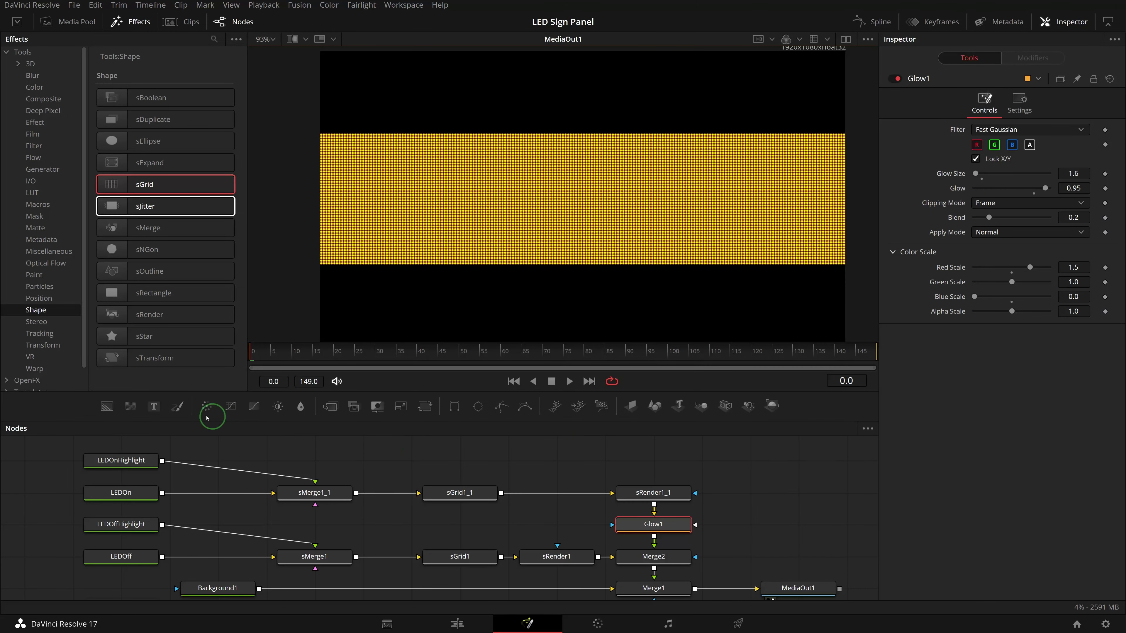
# Add a Text1 node reading 'LED Panel' and connect it as sRender1_1's mask
pyautogui.moveTo(154, 407); pyautogui.dragTo(459, 459)
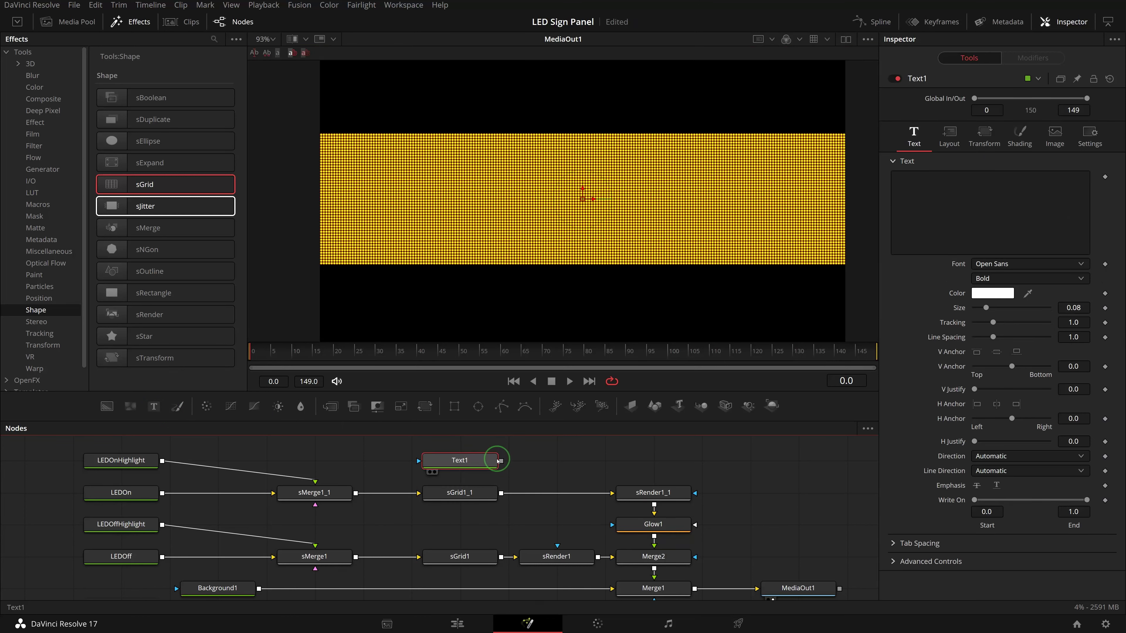
pyautogui.click(971, 195)
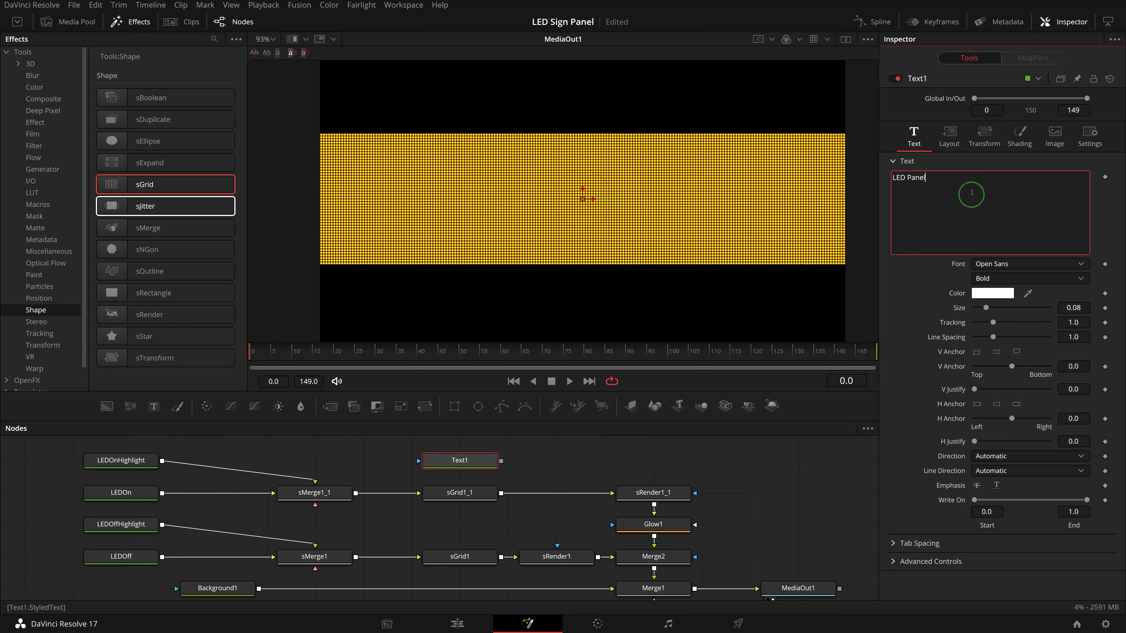
pyautogui.moveTo(475, 457); pyautogui.dragTo(690, 491)
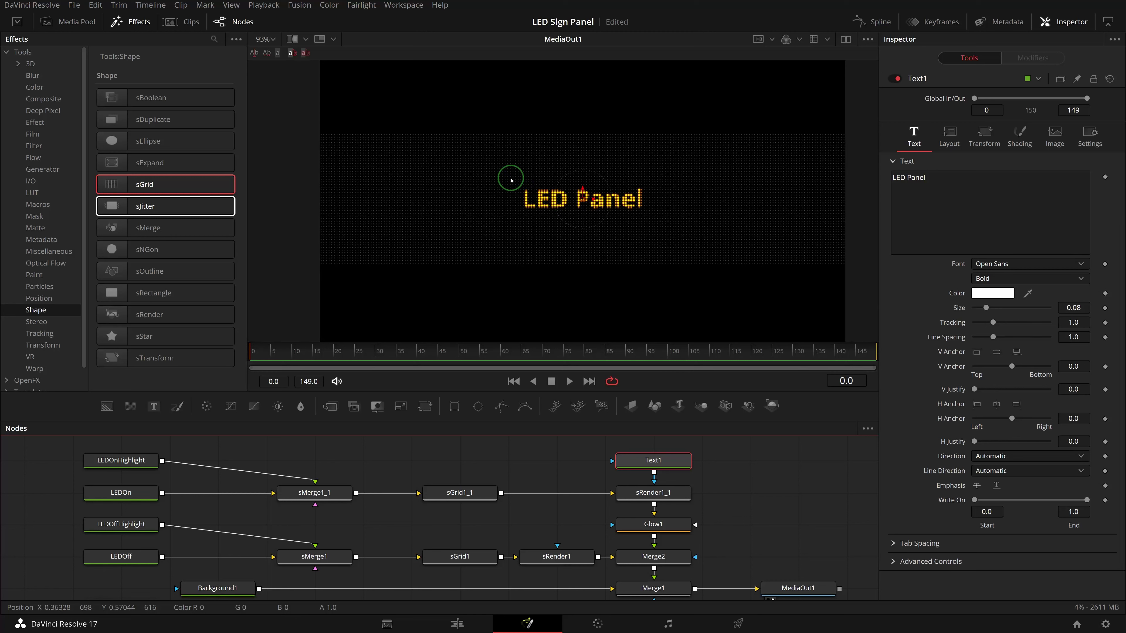
# Enlarge the 'LED Panel' text to size 0.28
pyautogui.moveTo(985, 307); pyautogui.dragTo(1004, 309)
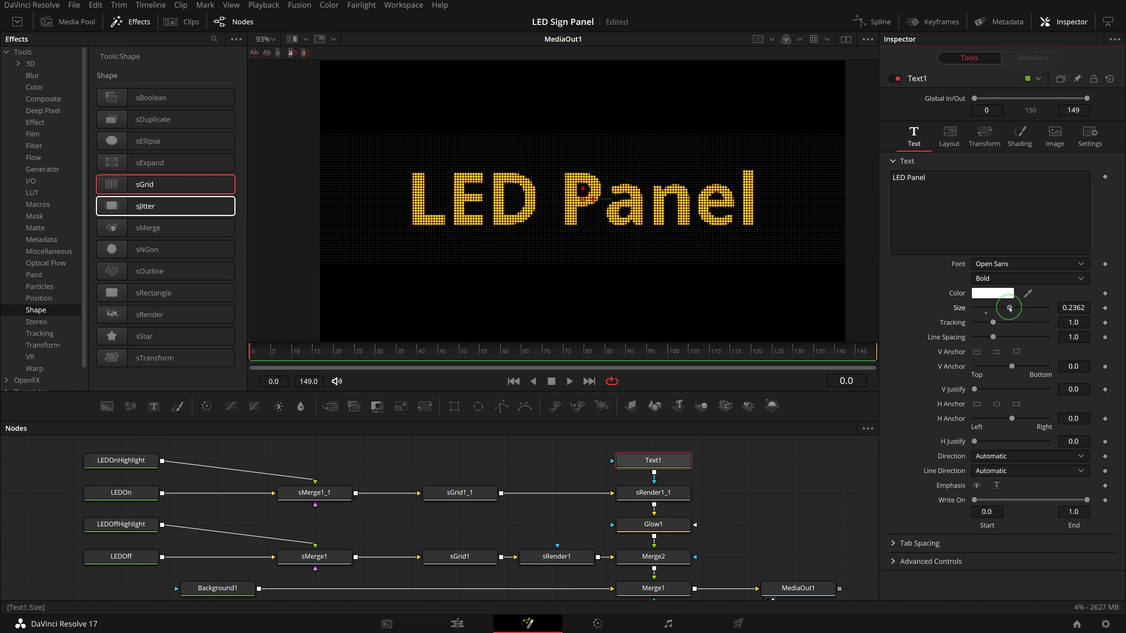
pyautogui.click(1073, 308)
pyautogui.write('0.28')
pyautogui.press('Tab')
pyautogui.scroll(5, 613, 241)
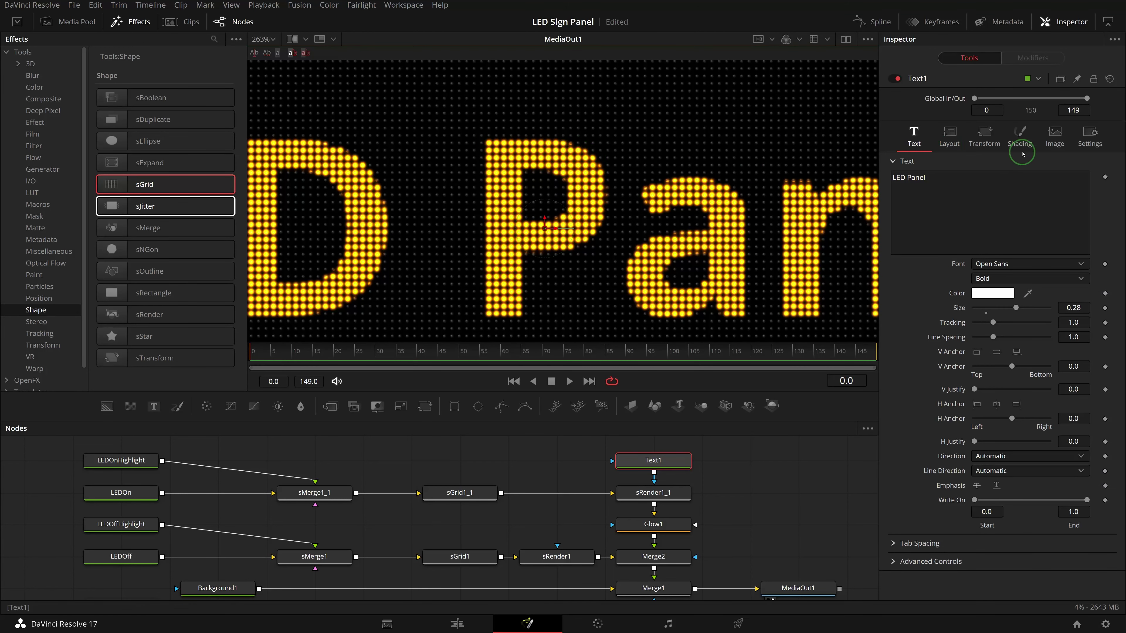
# Set Text1's softness X and Y to 1.0 and center the sign in the viewer
pyautogui.click(1019, 135)
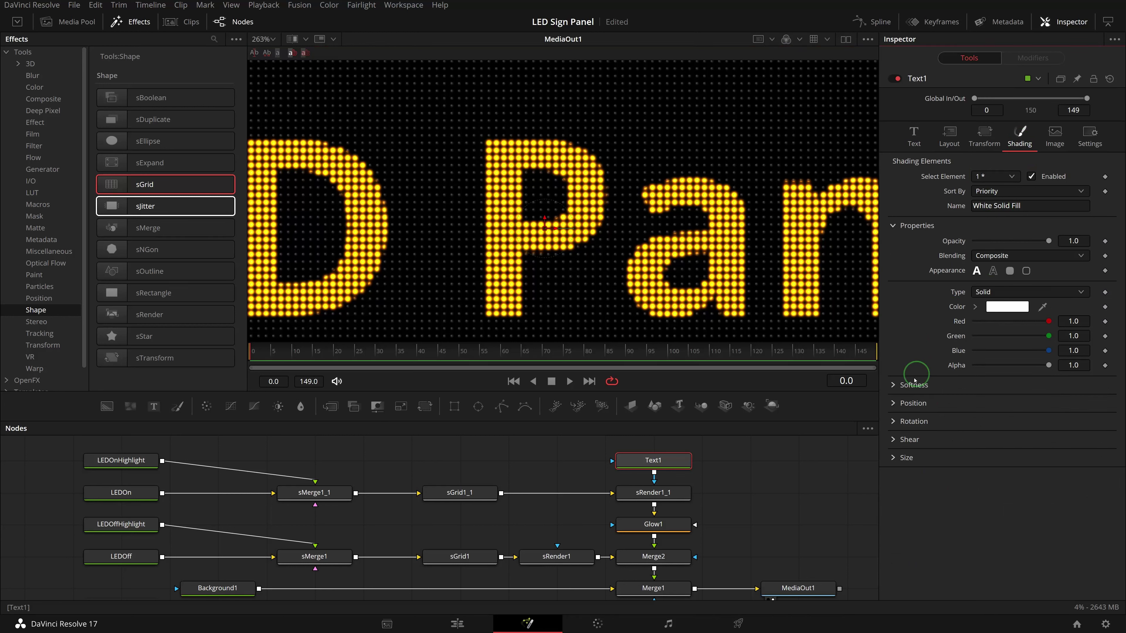
pyautogui.click(893, 385)
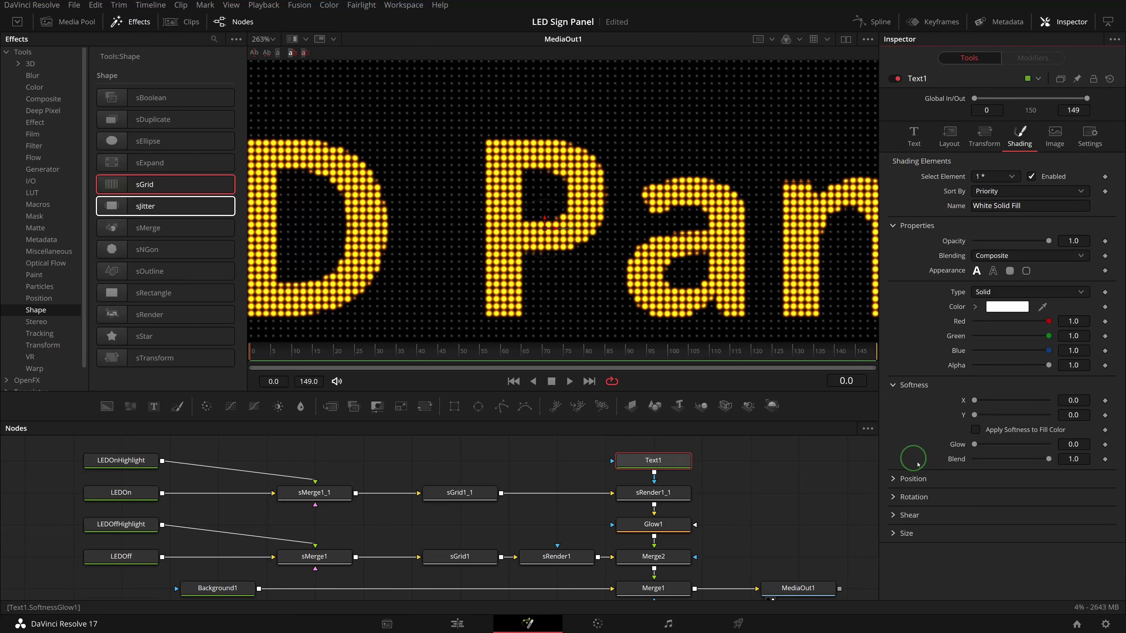
pyautogui.click(1073, 400)
pyautogui.write('1')
pyautogui.click(1080, 416)
pyautogui.click(917, 425)
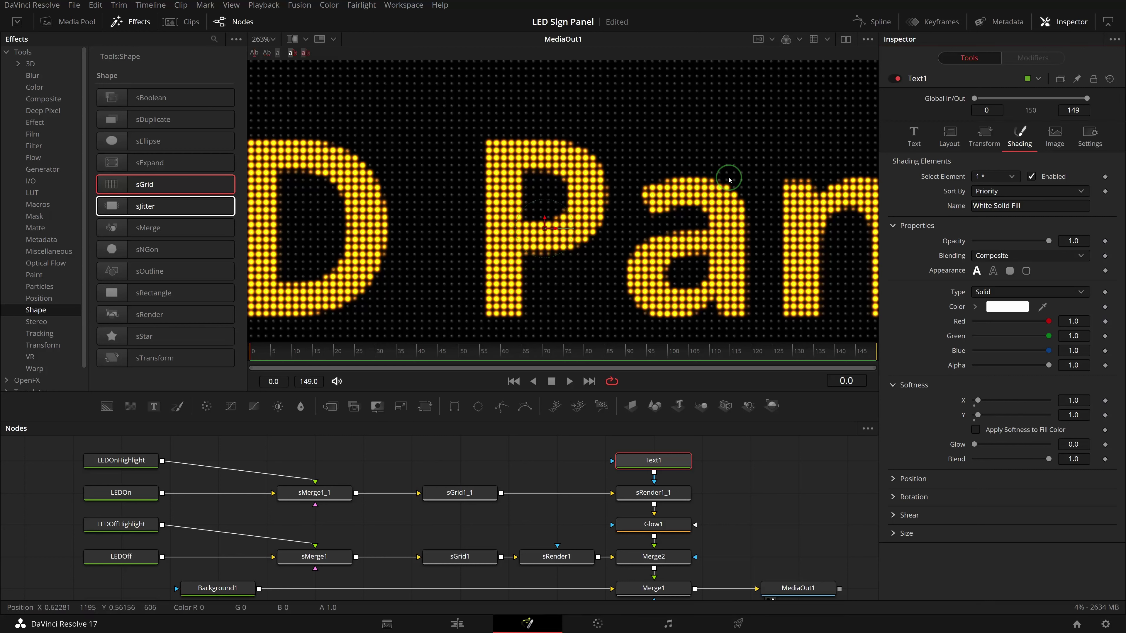
pyautogui.scroll(-5, 689, 191)
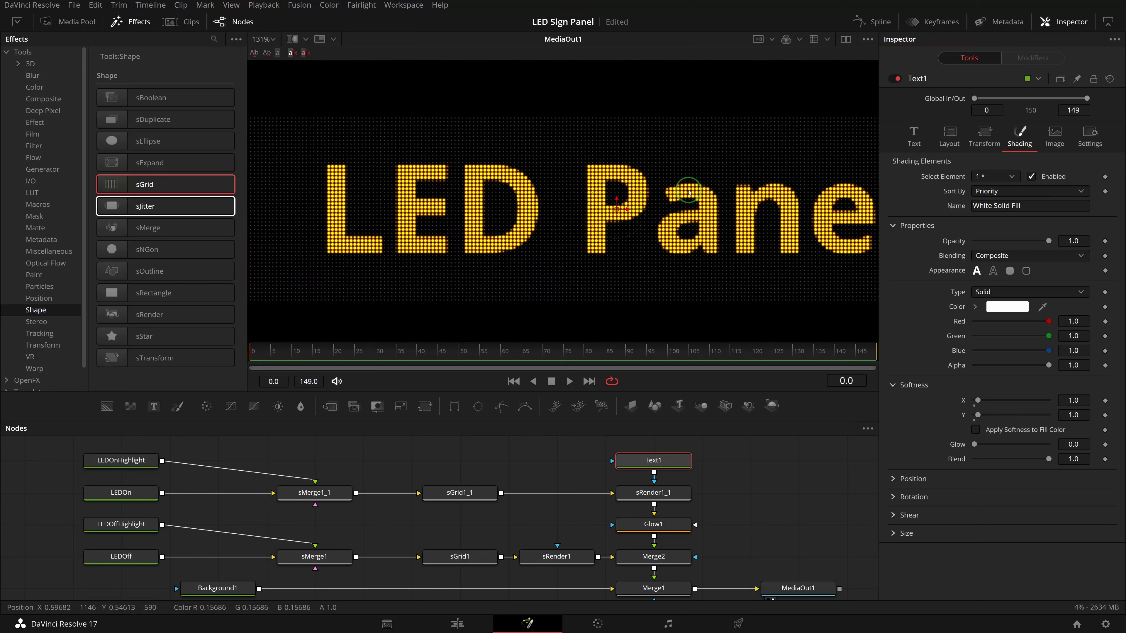
pyautogui.moveTo(734, 218); pyautogui.dragTo(652, 218)
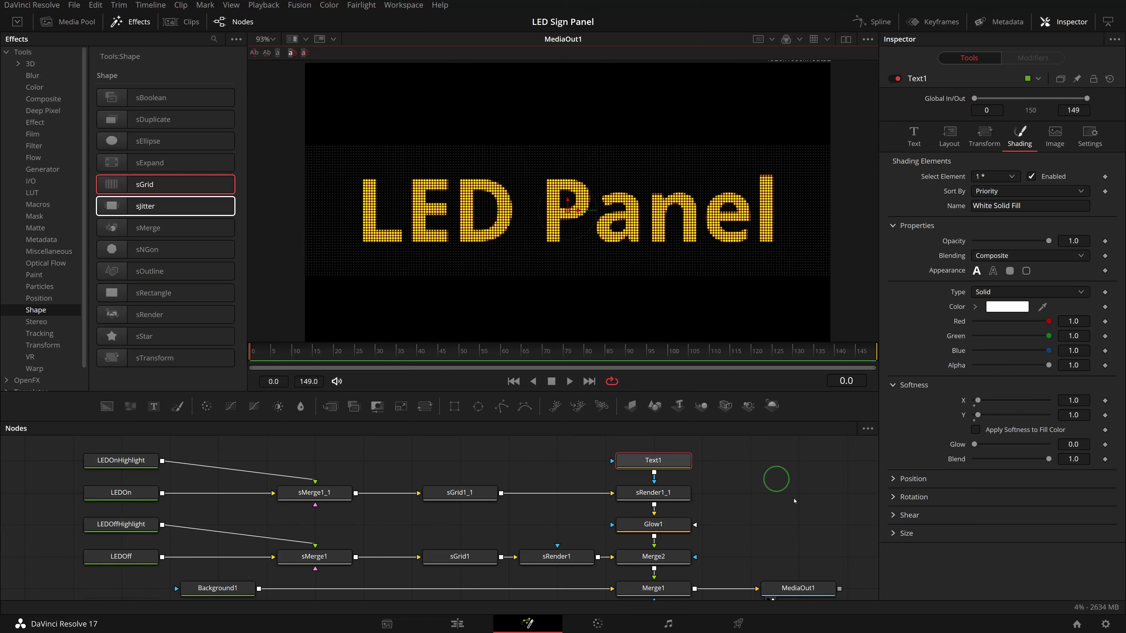
# Add a Soft Glow node after Glow1 using the 'soft' tool search
pyautogui.click(660, 525)
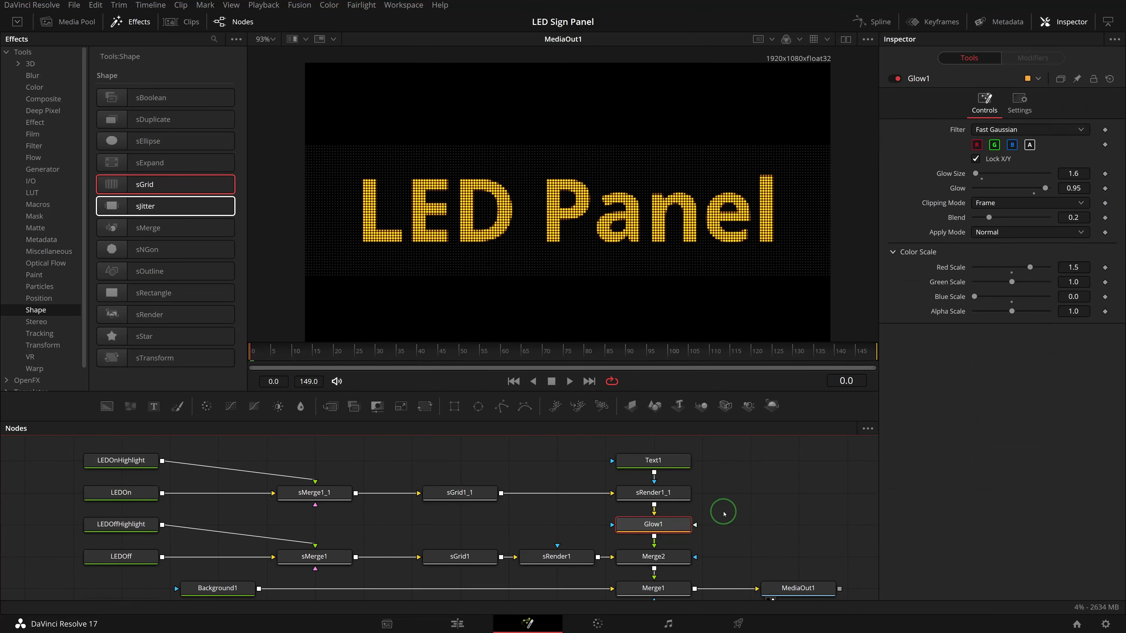
pyautogui.hotkey('shift', 'space')
pyautogui.write('Glow')
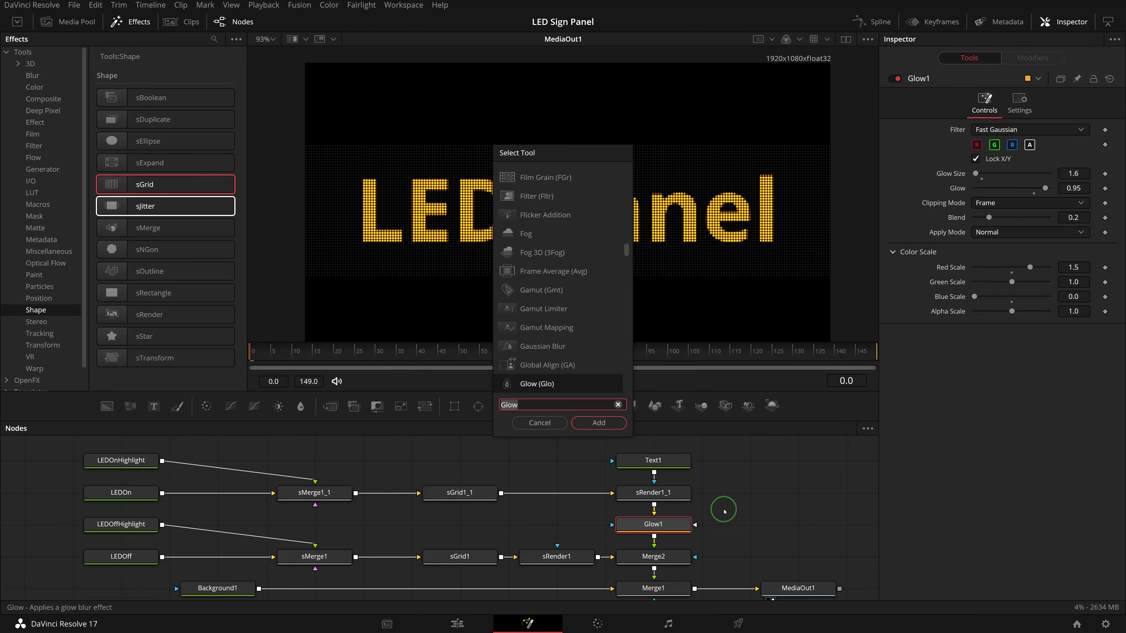
pyautogui.press('BackSpace')
pyautogui.press('BackSpace')
pyautogui.press('BackSpace')
pyautogui.press('BackSpace')
pyautogui.write('soft')
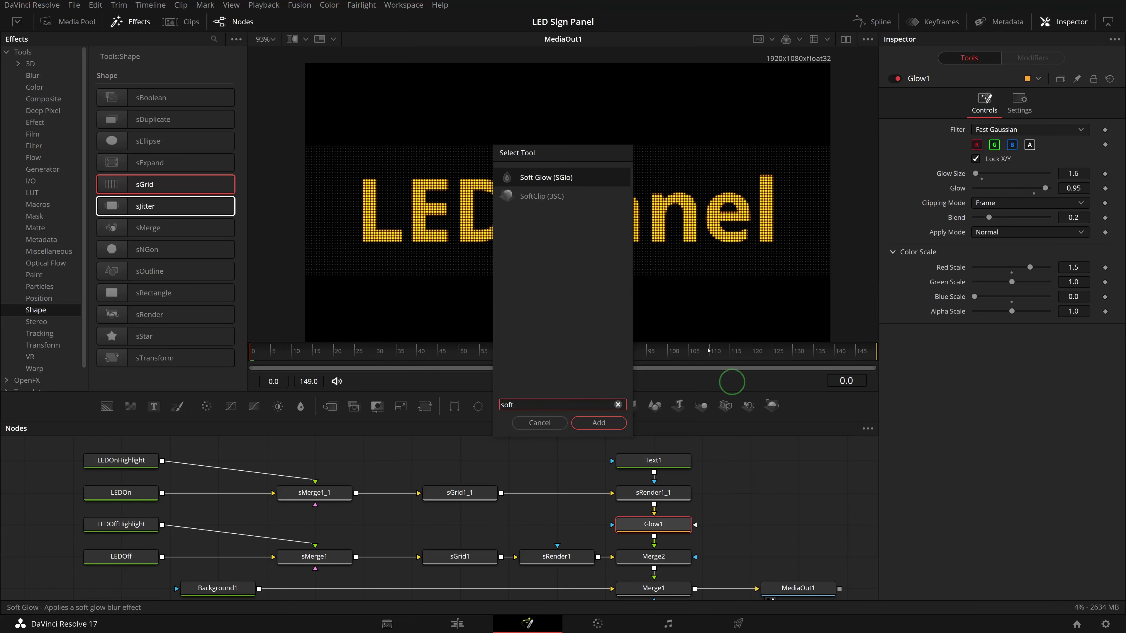
pyautogui.click(517, 177)
pyautogui.click(599, 423)
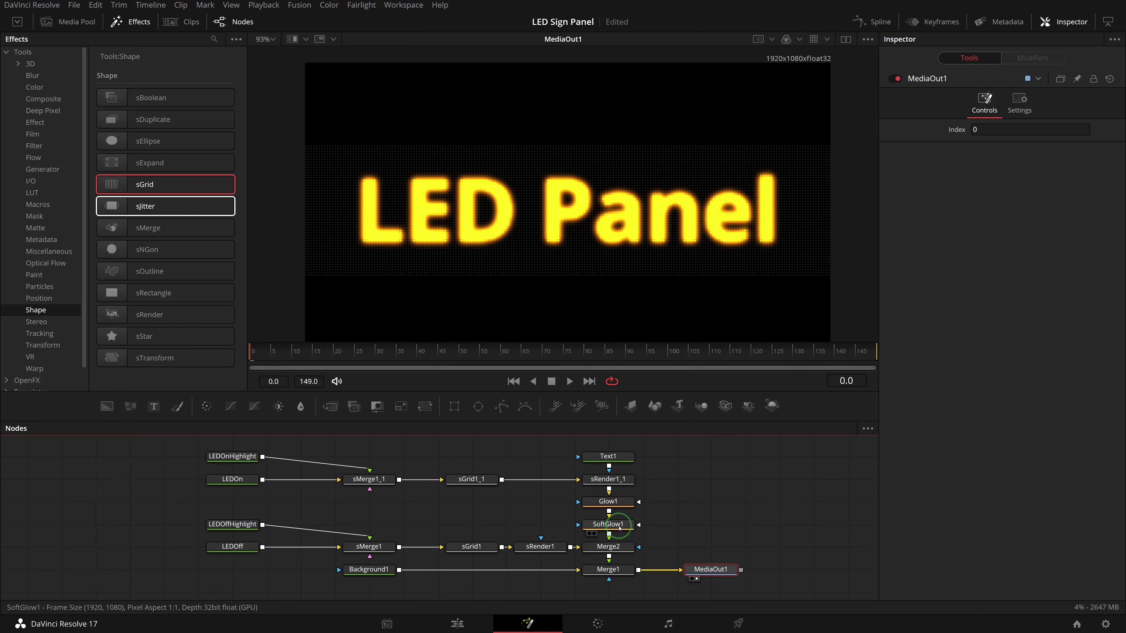
pyautogui.click(620, 527)
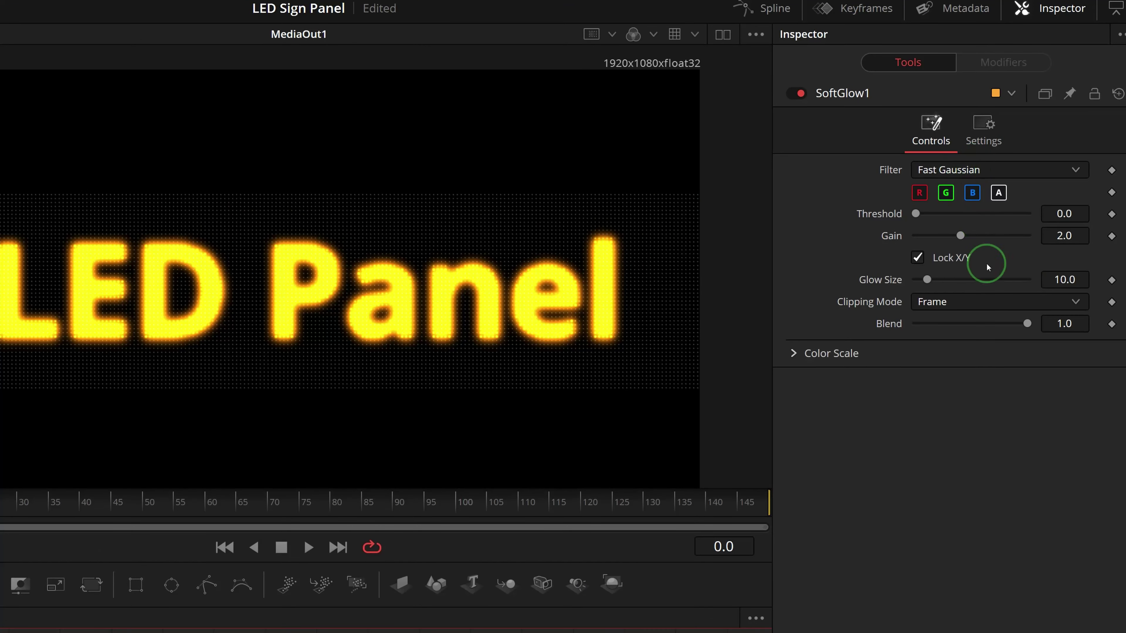
# Set SoftGlow1 to Glow Size 30 and Gain 0.6, checking the lettering close-up
pyautogui.moveTo(959, 236); pyautogui.dragTo(933, 239)
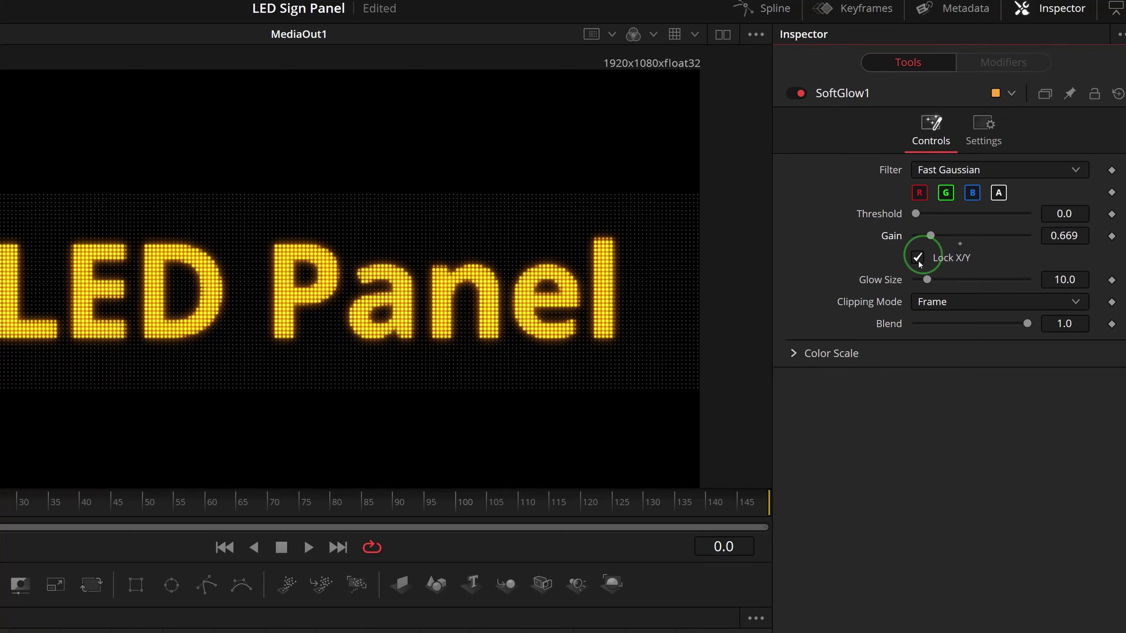
pyautogui.moveTo(927, 281); pyautogui.dragTo(944, 281)
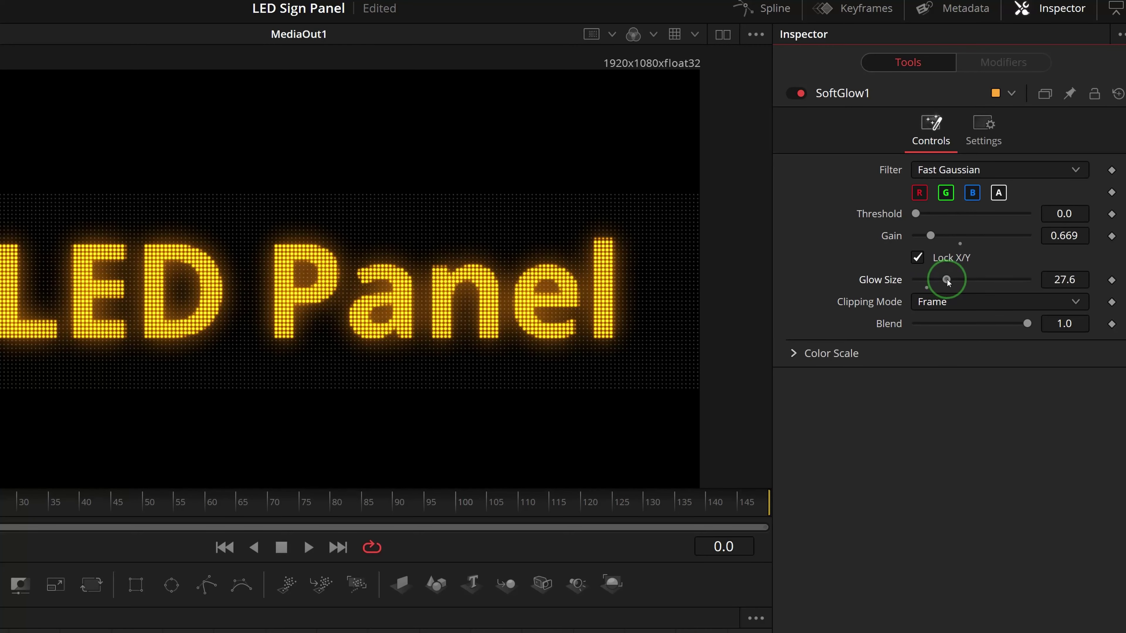
pyautogui.moveTo(947, 282); pyautogui.dragTo(949, 279)
pyautogui.press('Tab')
pyautogui.click(1060, 238)
pyautogui.write('.')
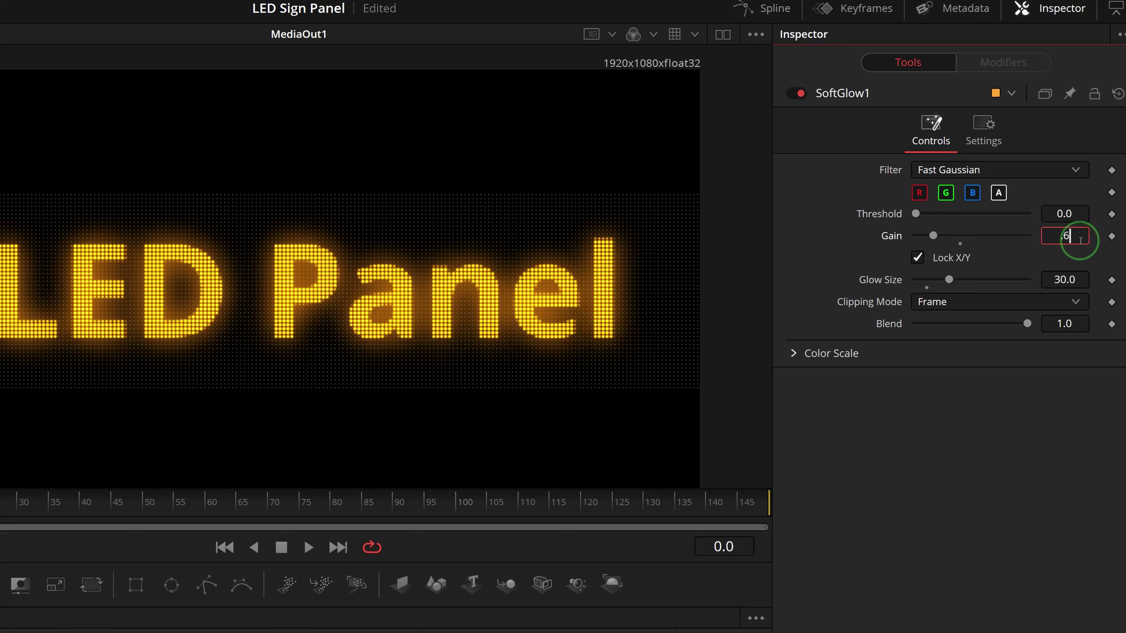
pyautogui.write('6')
pyautogui.press('Tab')
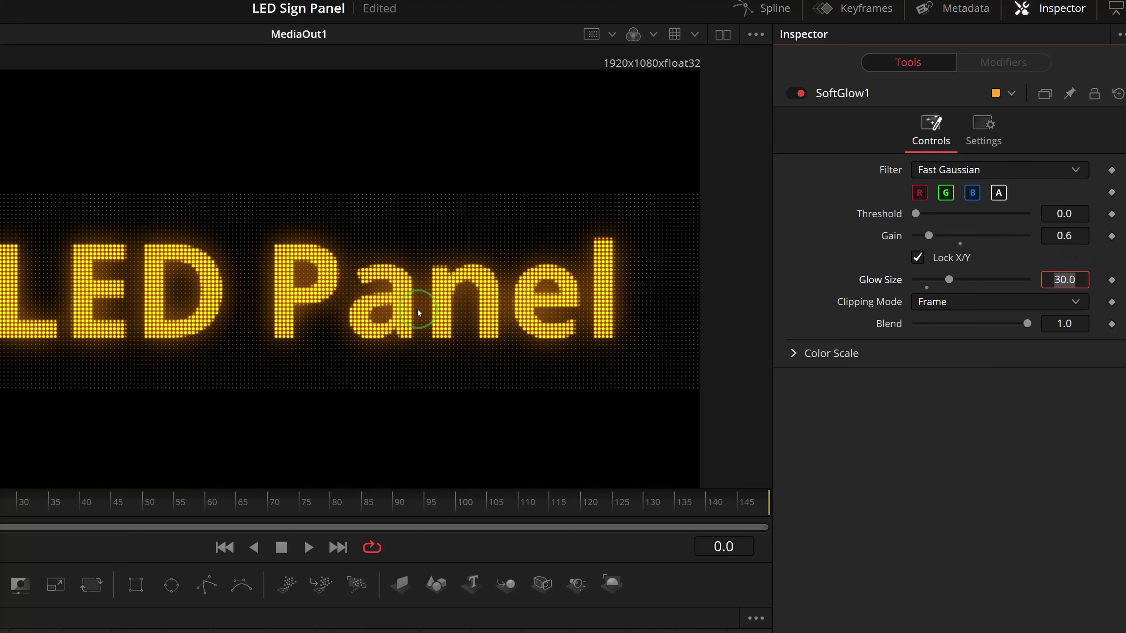
pyautogui.scroll(3, 359, 321)
pyautogui.scroll(3, 366, 315)
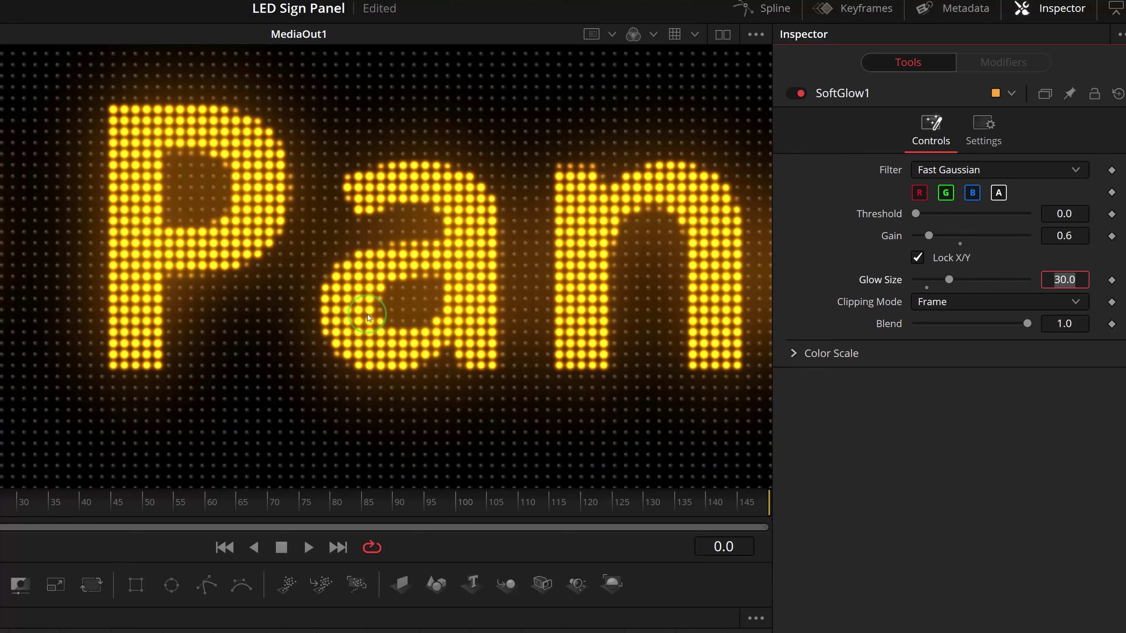
pyautogui.moveTo(302, 277); pyautogui.dragTo(543, 345)
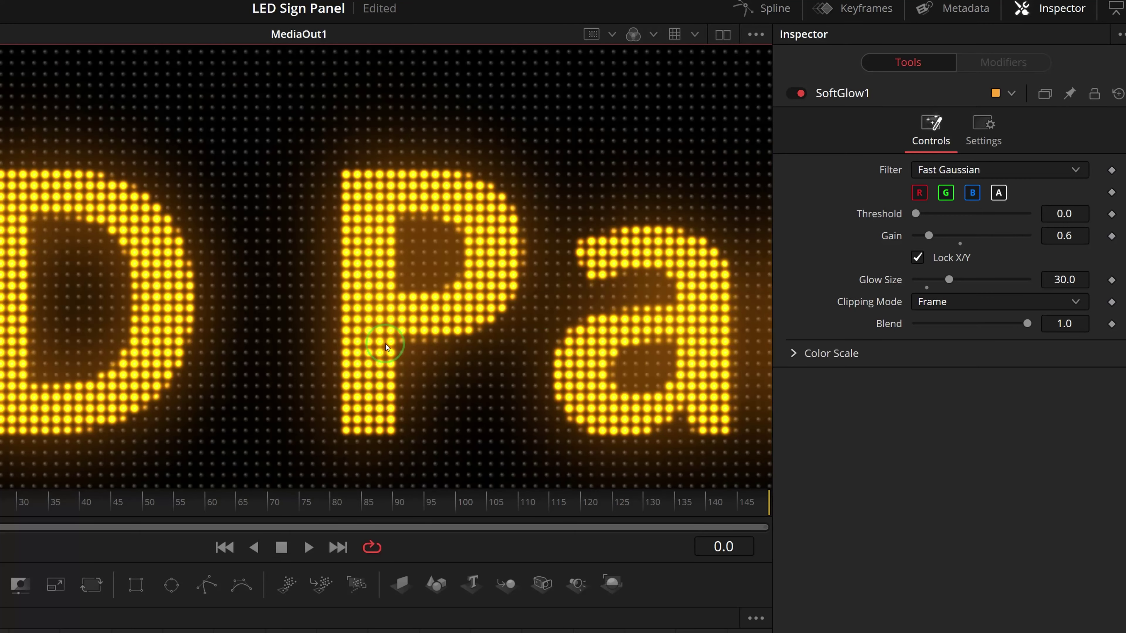
pyautogui.scroll(-2, 303, 325)
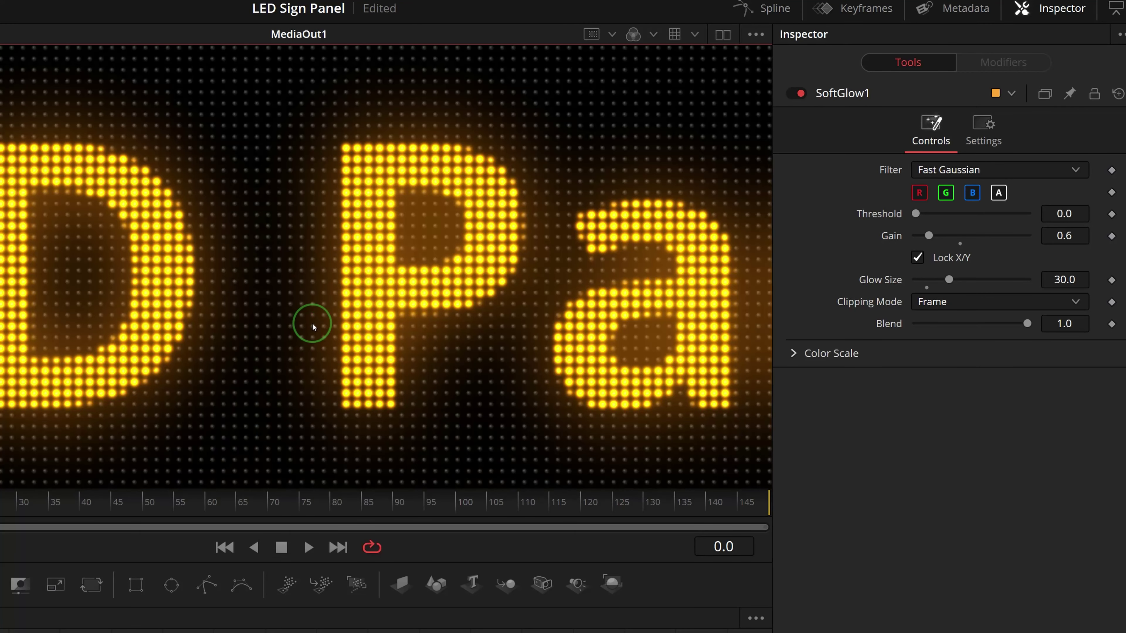
pyautogui.scroll(-4, 312, 322)
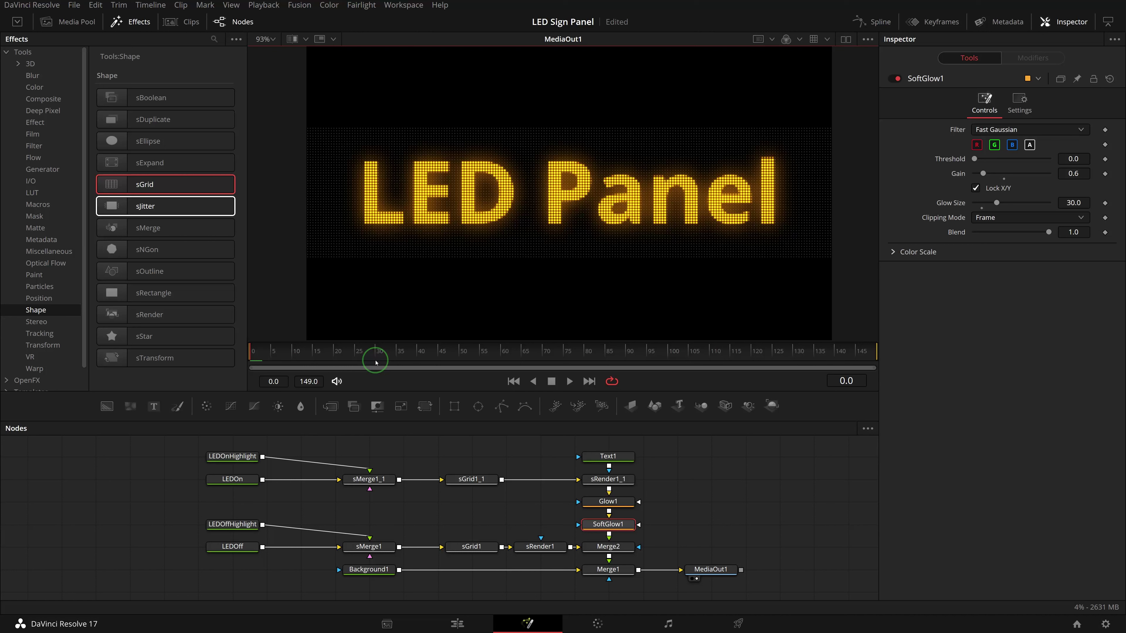
# Keyframe Text1's Center X from off-screen right at frame 0 to off-screen left at 149, then play
pyautogui.click(622, 456)
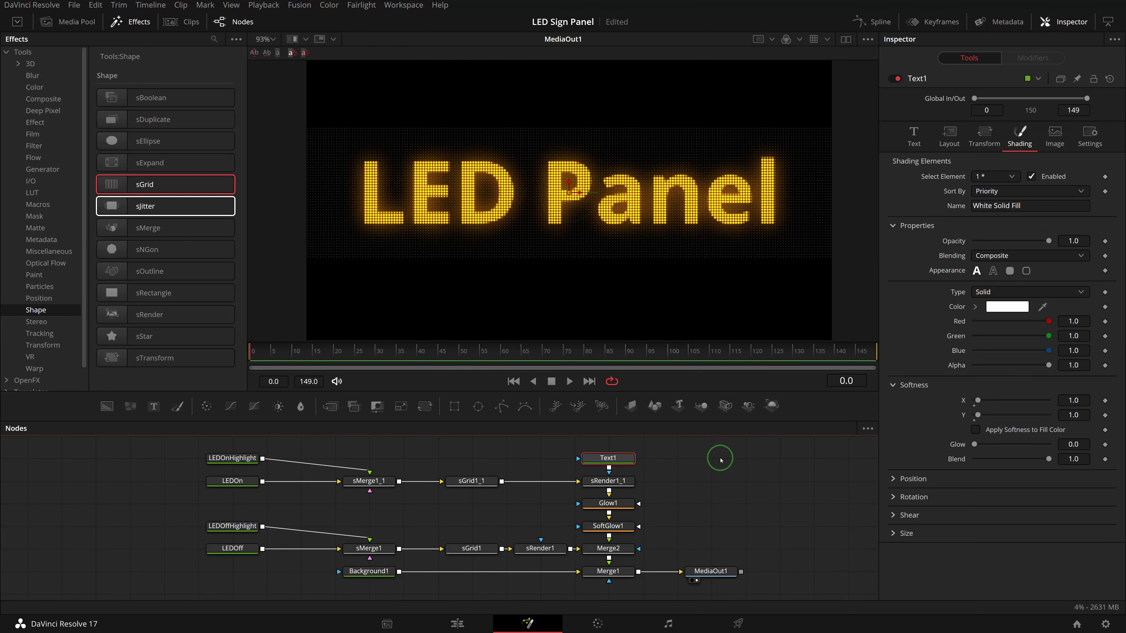
pyautogui.click(949, 139)
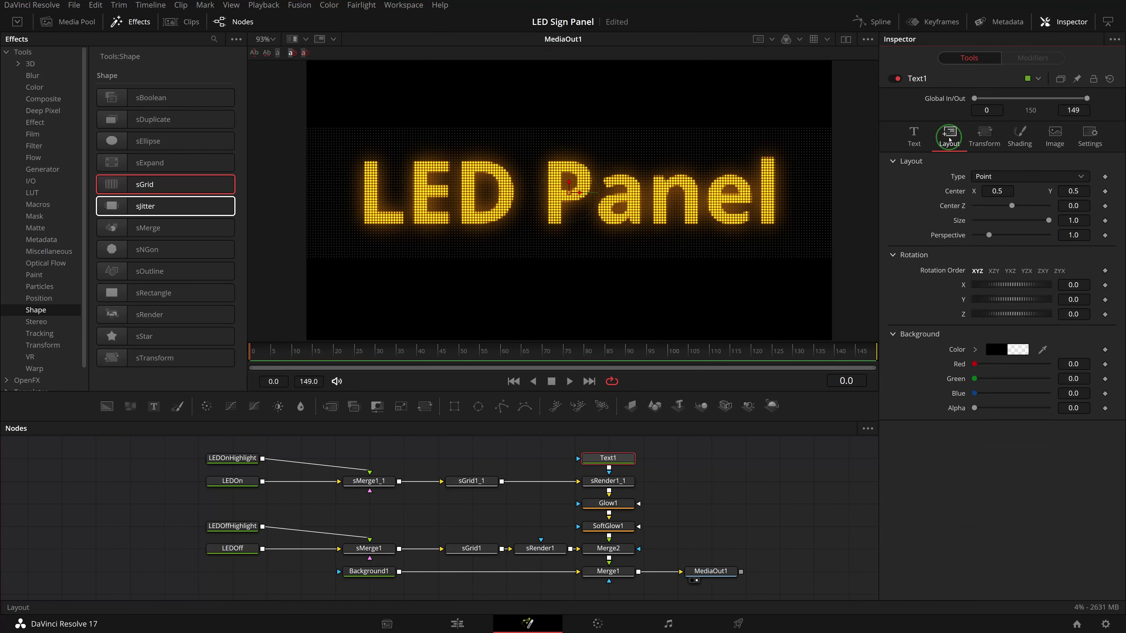
pyautogui.click(1105, 191)
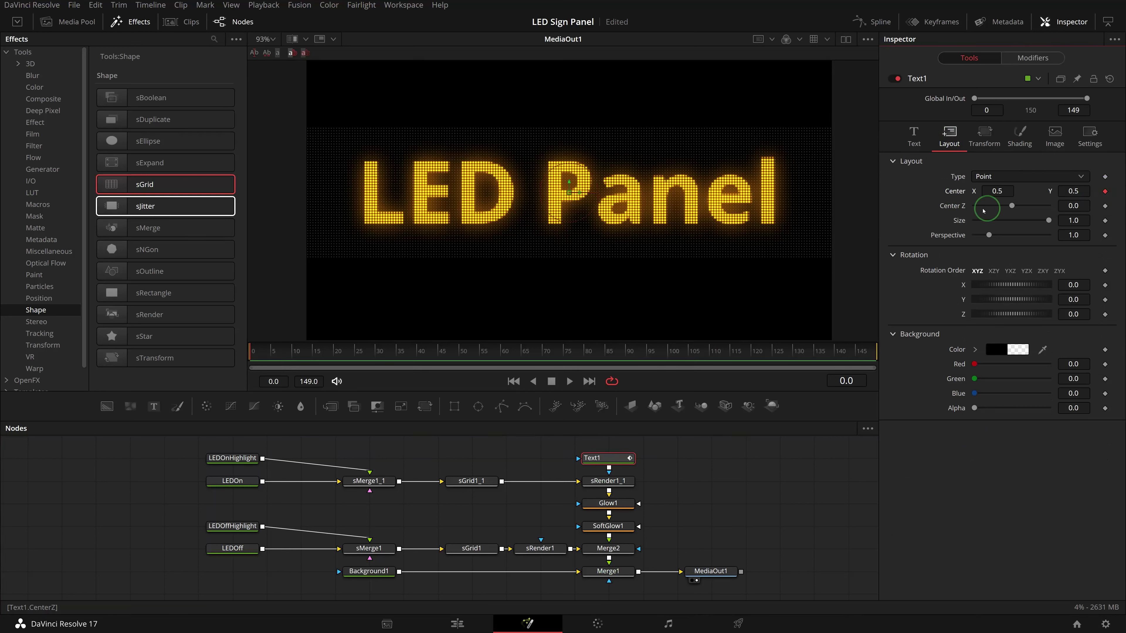
pyautogui.moveTo(585, 193); pyautogui.dragTo(1049, 220)
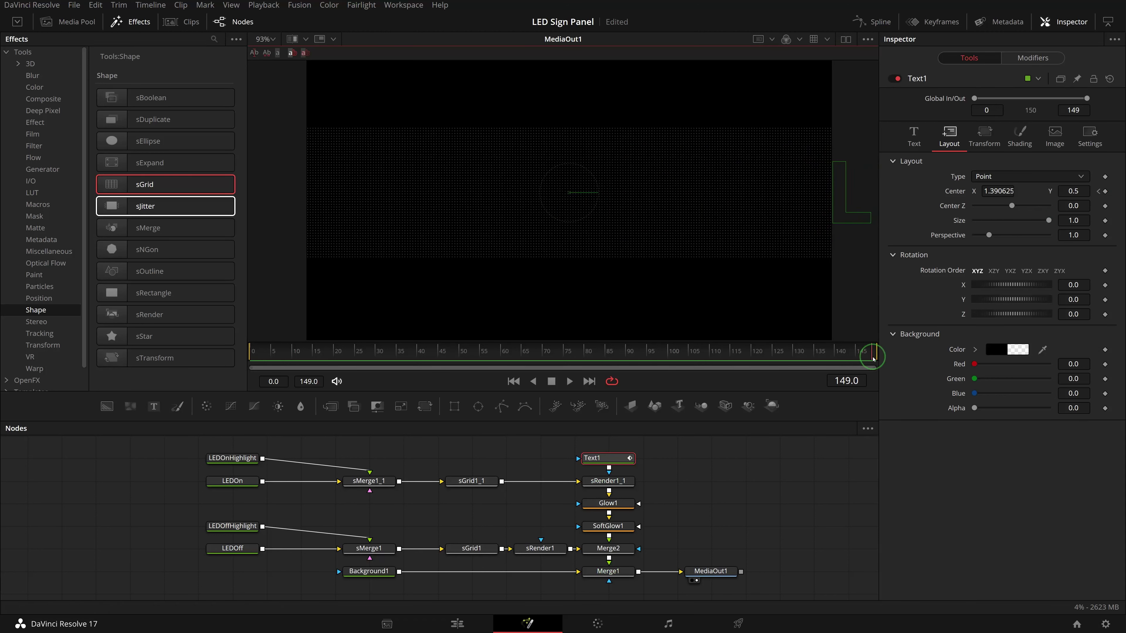
pyautogui.moveTo(998, 191); pyautogui.dragTo(1123, 202)
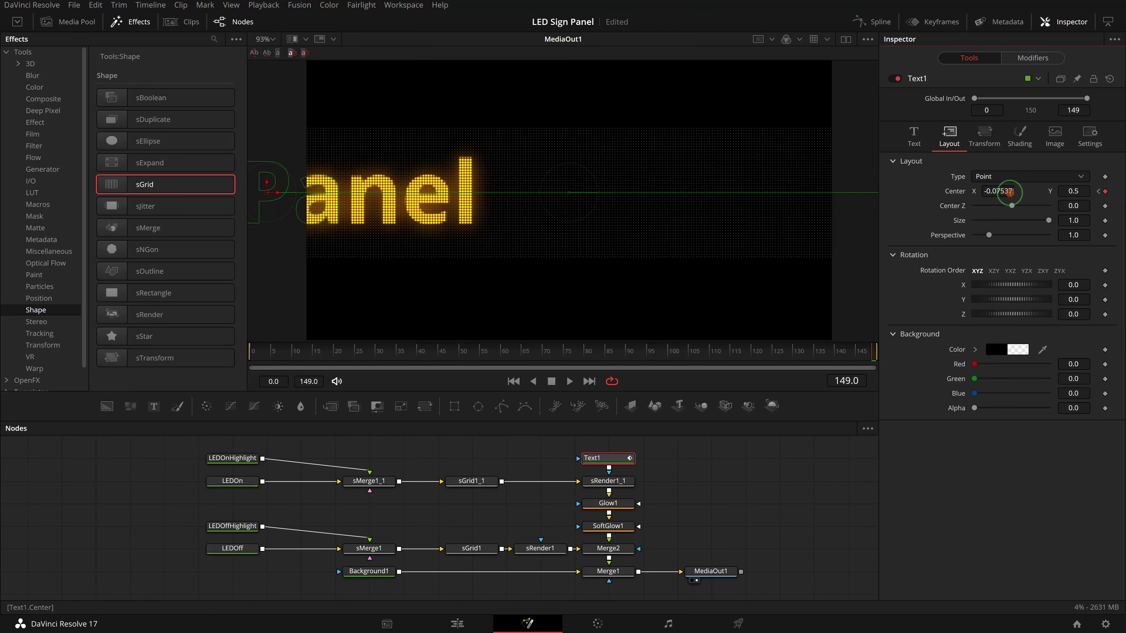
pyautogui.moveTo(1006, 193); pyautogui.dragTo(821, 193)
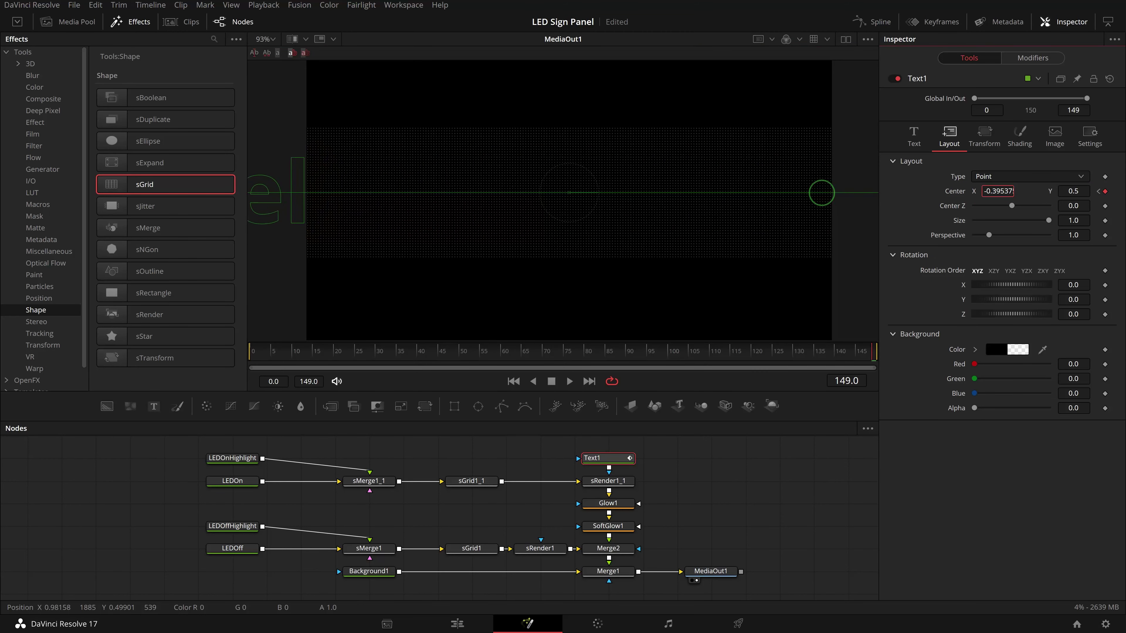
pyautogui.press('space')
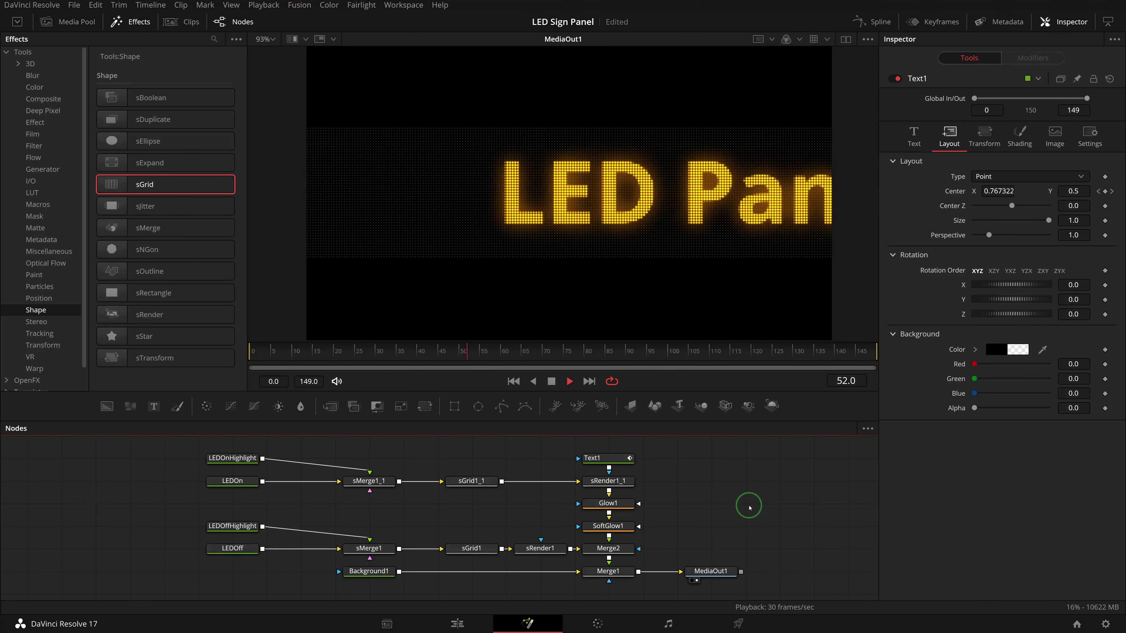
pyautogui.press('space')
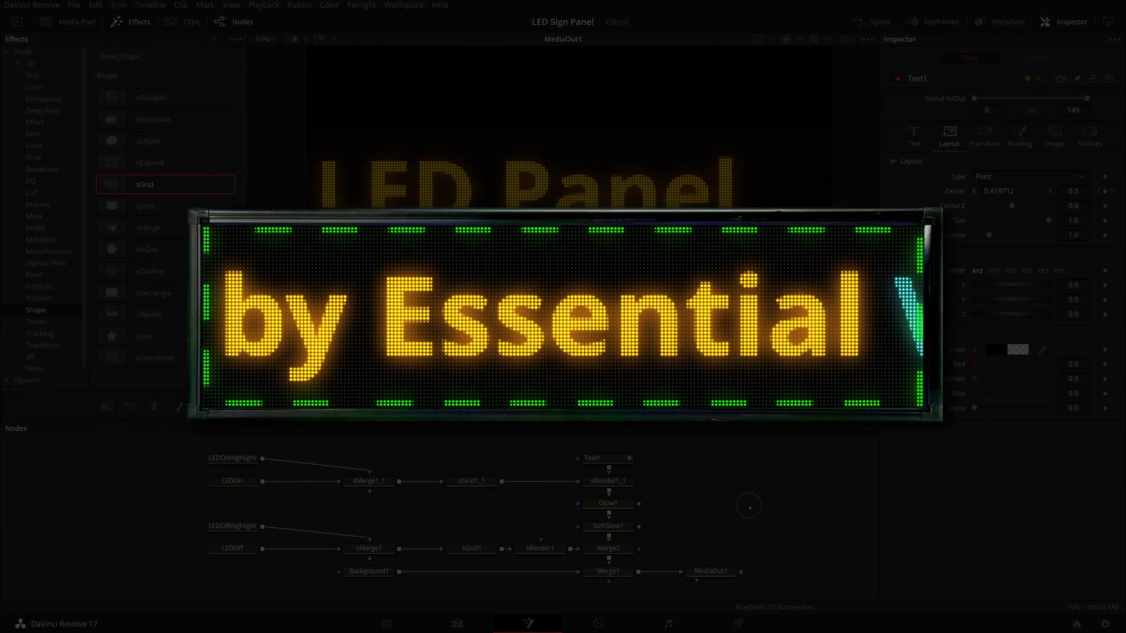